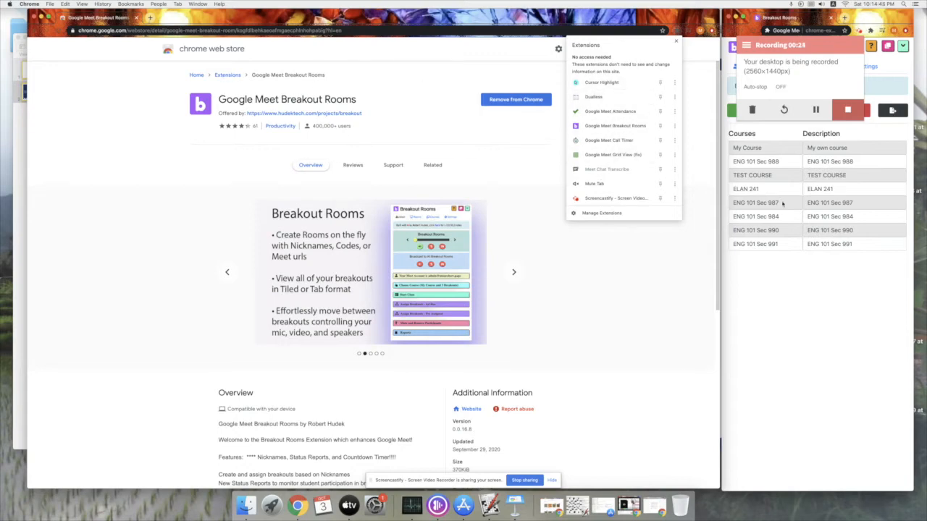
pyautogui.click(803, 269)
pyautogui.moveTo(862, 15); pyautogui.dragTo(859, 15)
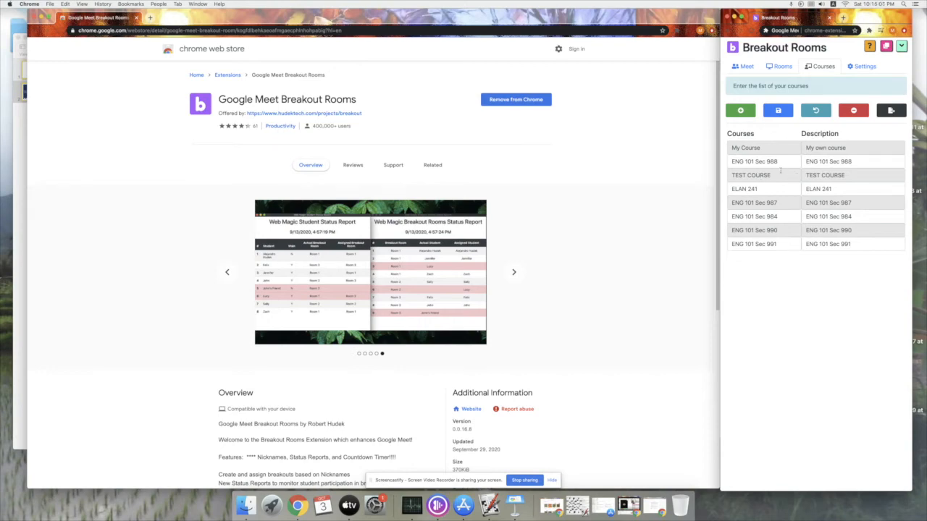
# - Add a course named Test Course 2 with the description Test Course 2, and save the course list
pyautogui.click(746, 113)
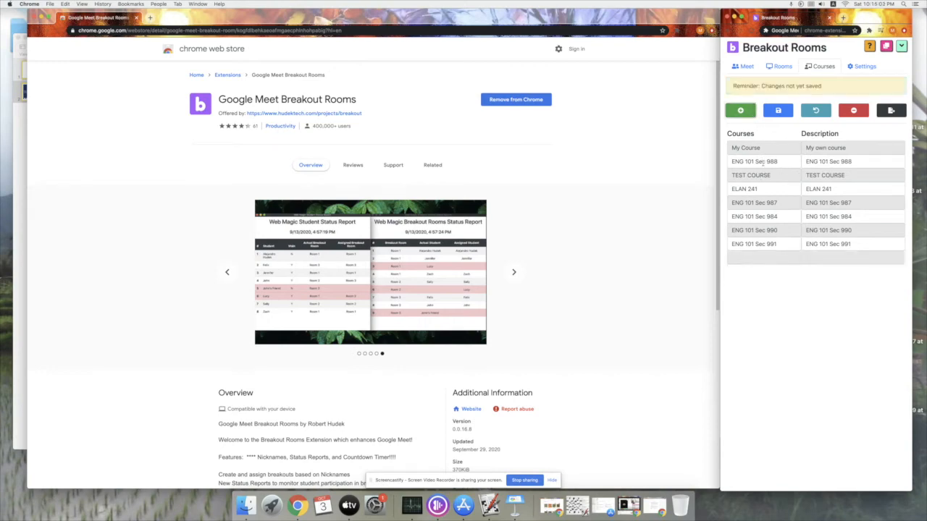
pyautogui.click(768, 258)
pyautogui.write('Test Course 2')
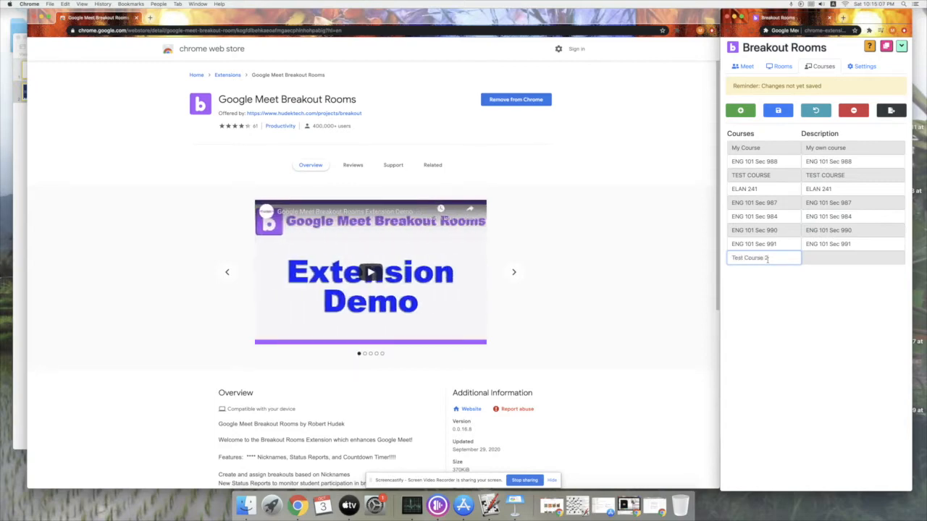
pyautogui.press('super+a')
pyautogui.press('super+c')
pyautogui.click(850, 258)
pyautogui.press('super+v')
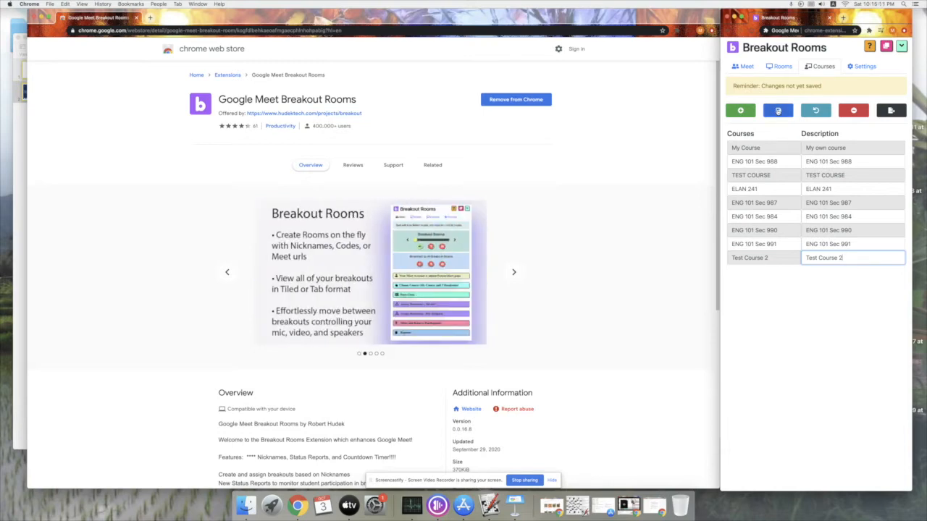
pyautogui.click(778, 110)
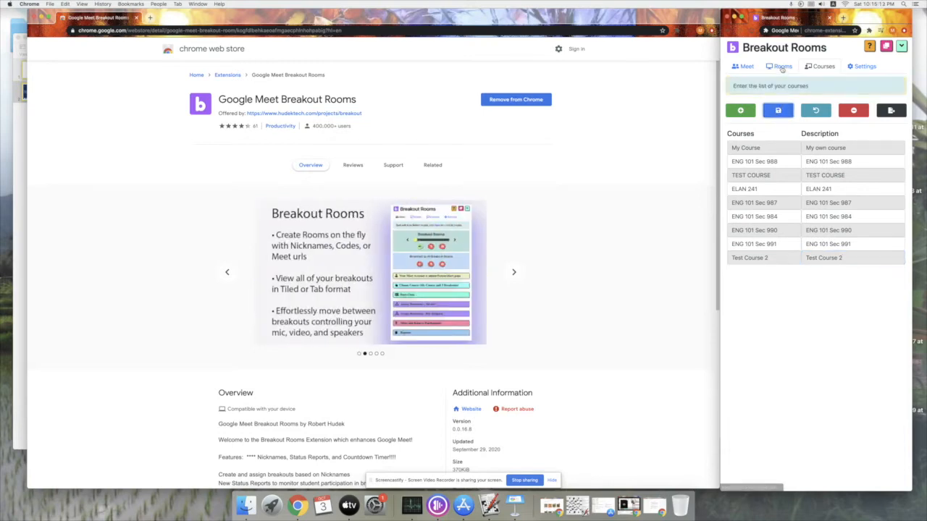
# - Open the room list of Test Course 2 and add a room named Room 1
pyautogui.click(782, 68)
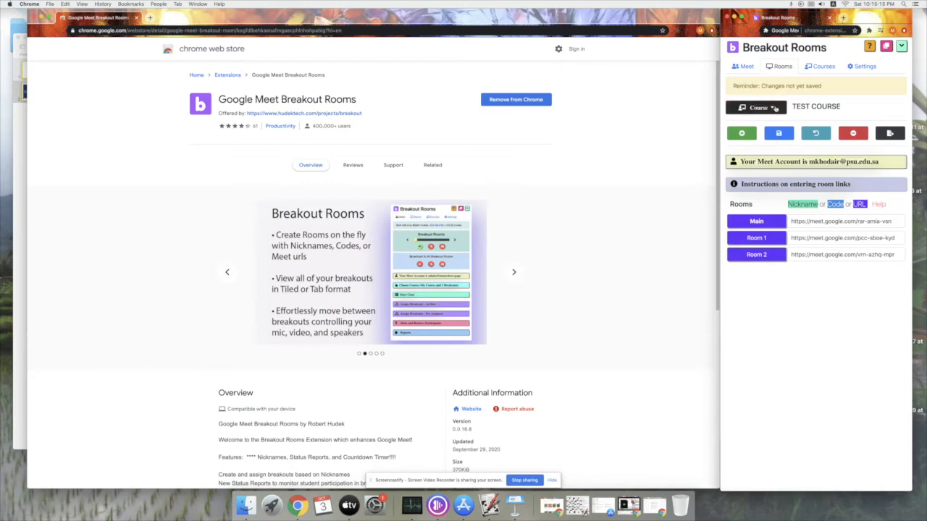
pyautogui.click(759, 107)
pyautogui.click(760, 217)
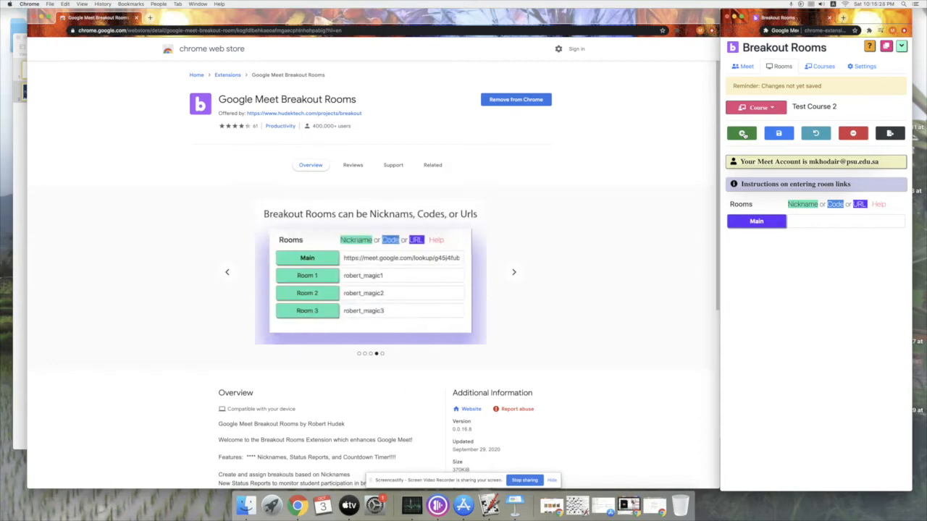
pyautogui.click(742, 133)
pyautogui.click(751, 238)
pyautogui.write('Room 1')
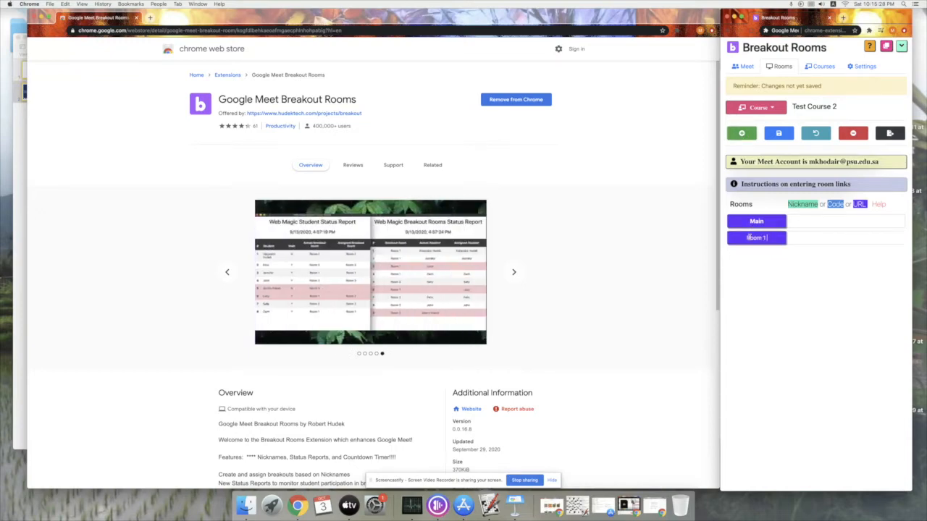
# - Add rooms named Room 2 and Room 3 to Test Course 2, and save the room list
pyautogui.click(743, 133)
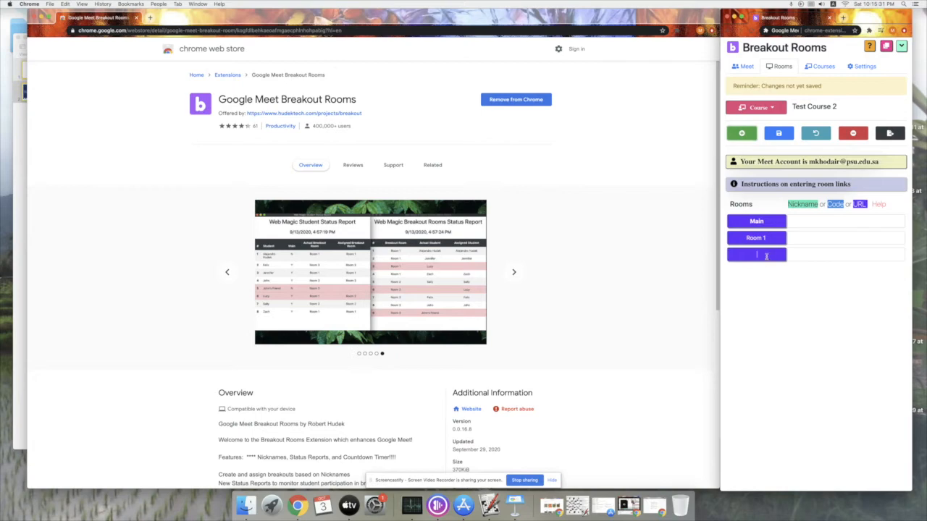
pyautogui.click(766, 255)
pyautogui.write('Room 2')
pyautogui.click(741, 133)
pyautogui.click(765, 272)
pyautogui.write('Room 3')
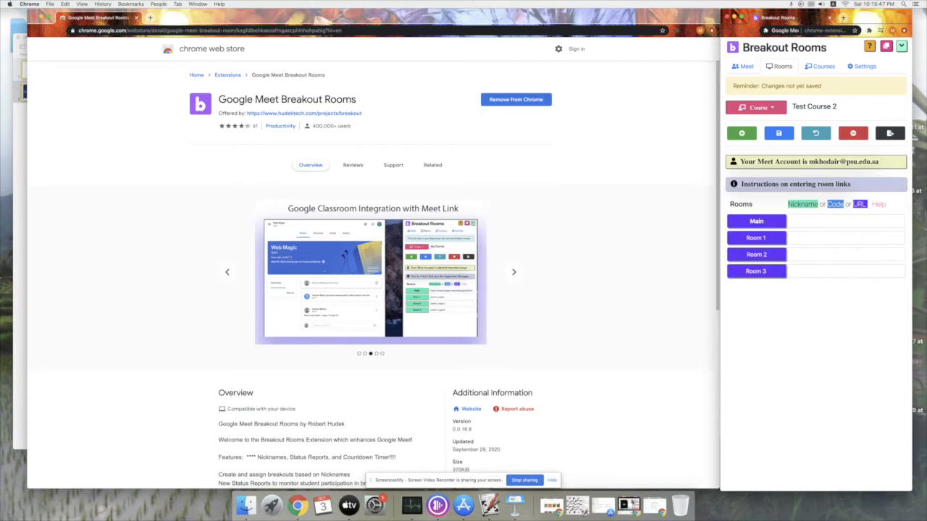
pyautogui.click(779, 134)
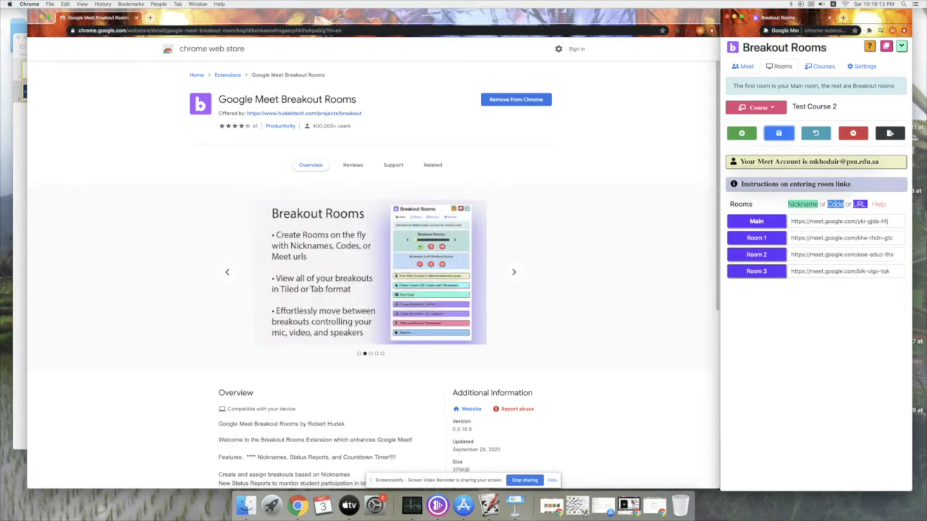
# - Choose Test Course 2 as the course in the Meet controls
pyautogui.click(743, 67)
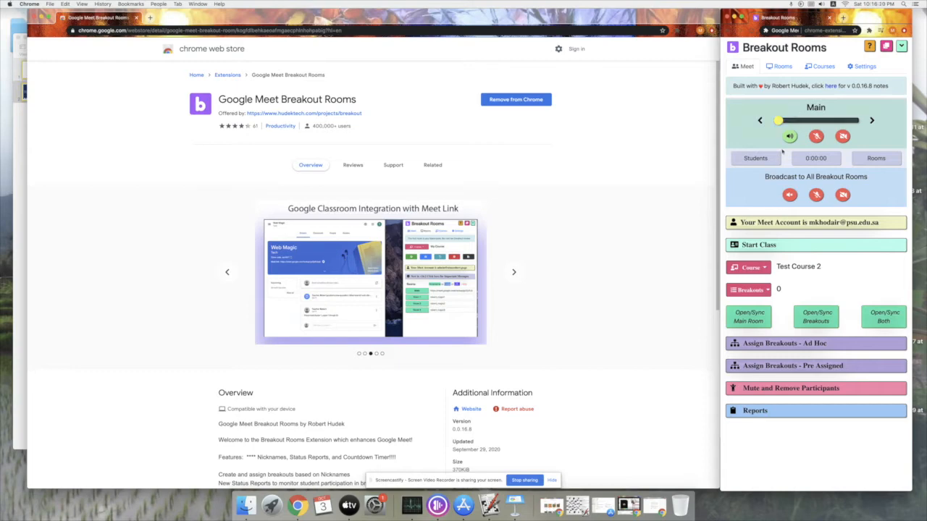
pyautogui.click(762, 268)
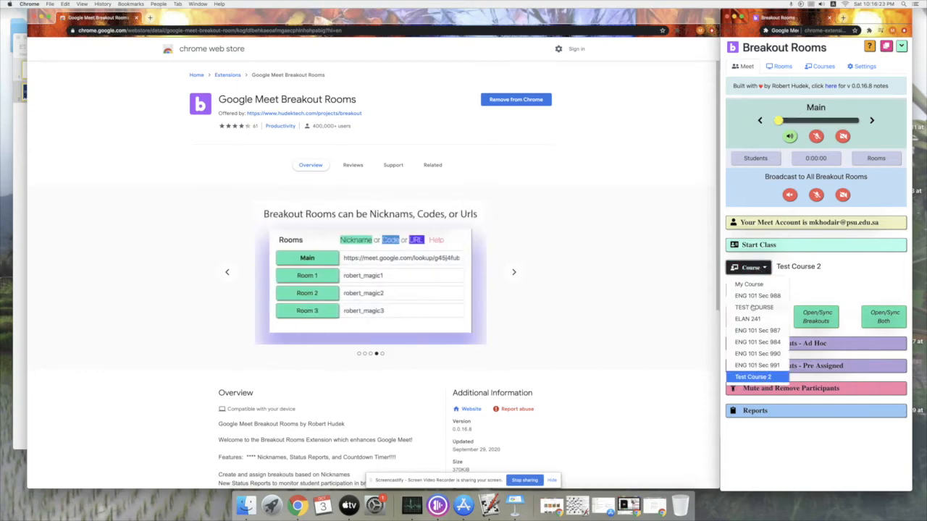
pyautogui.click(762, 377)
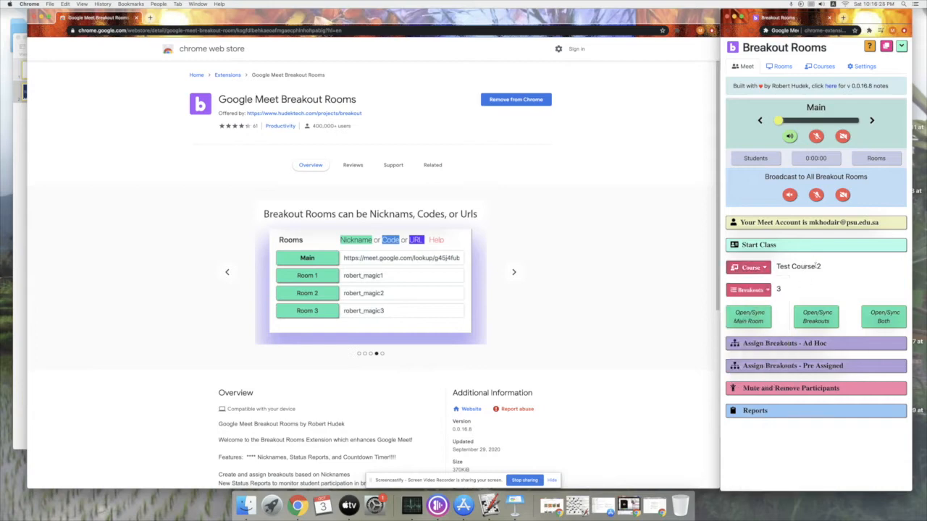
# - Compare the available breakout counts with the rooms defined for Test Course 2
pyautogui.click(766, 292)
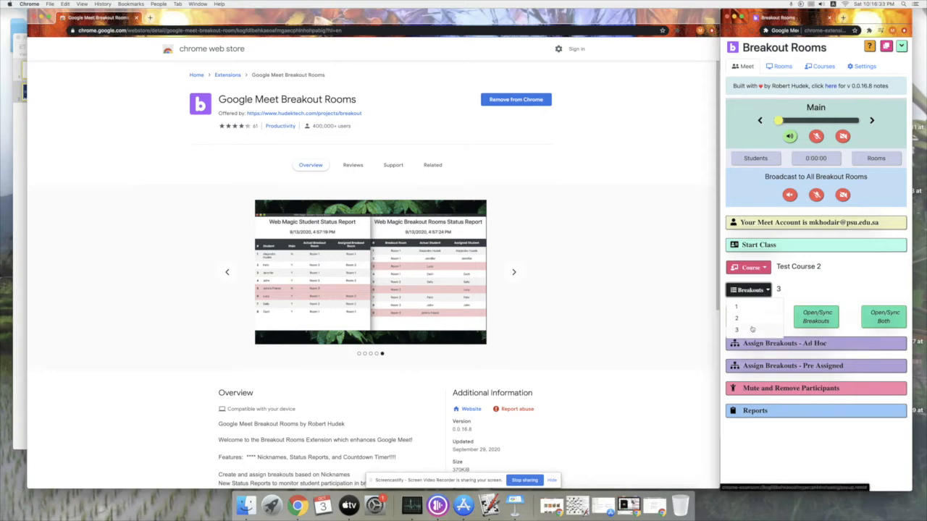
pyautogui.click(779, 68)
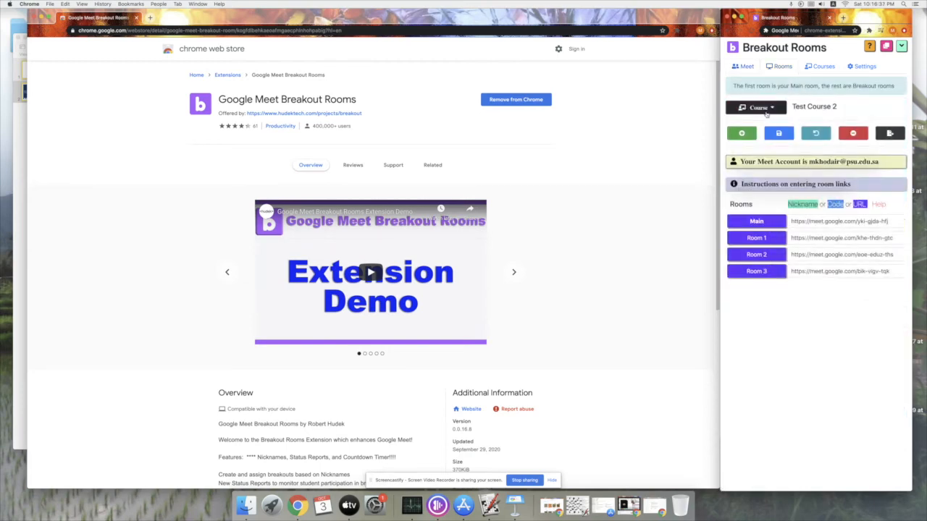
pyautogui.click(747, 67)
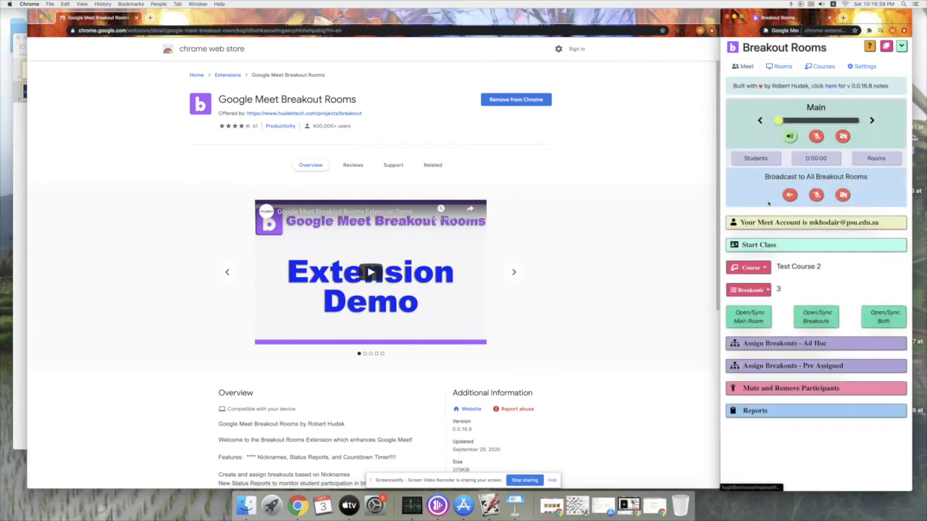
# - Switch the course to ENG 101 Sec 988 to view its breakout counts, and return to Test Course 2
pyautogui.click(757, 268)
pyautogui.click(757, 296)
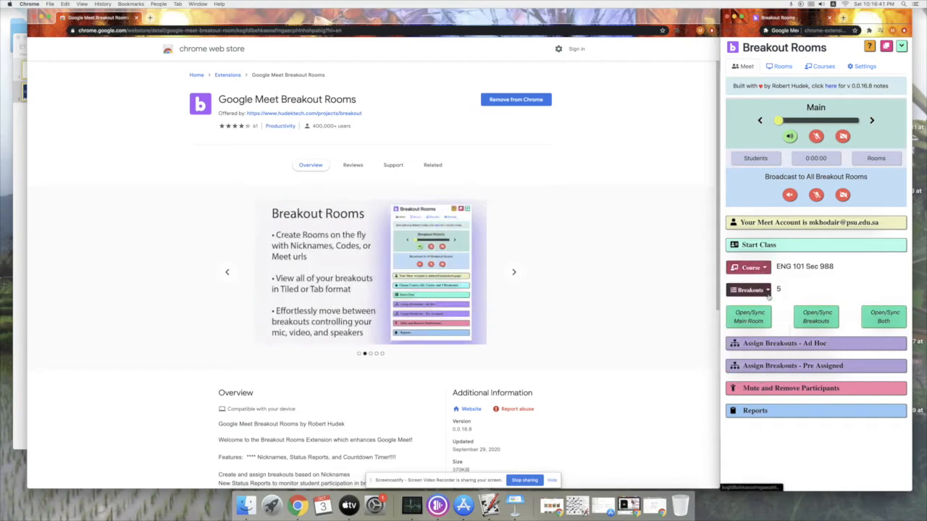
pyautogui.click(753, 290)
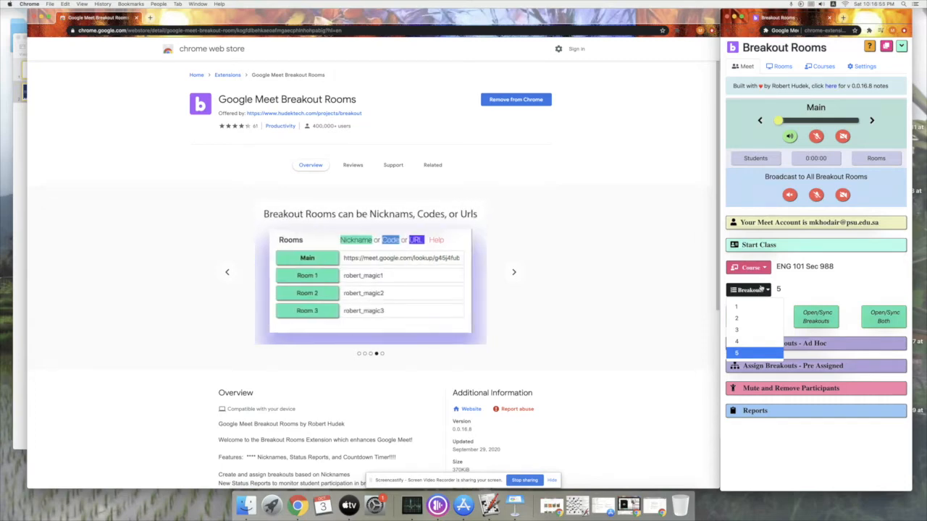
pyautogui.click(753, 267)
pyautogui.click(766, 377)
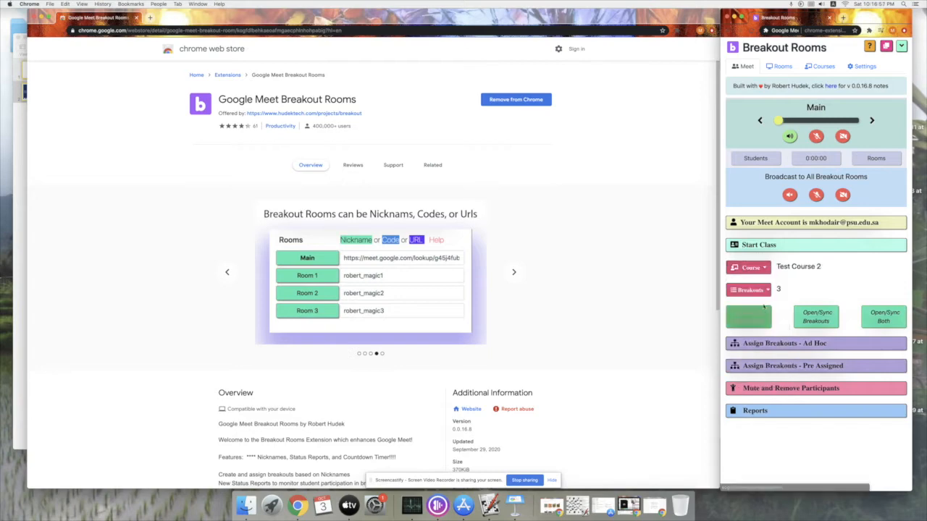
# - Try 2 breakouts for Test Course 2, and set the number back to 3
pyautogui.click(748, 289)
pyautogui.click(742, 320)
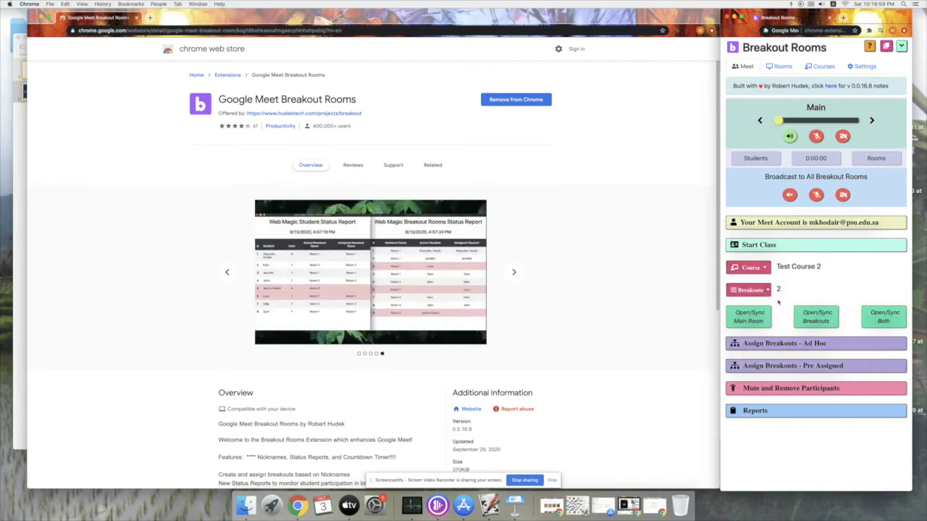
pyautogui.click(760, 293)
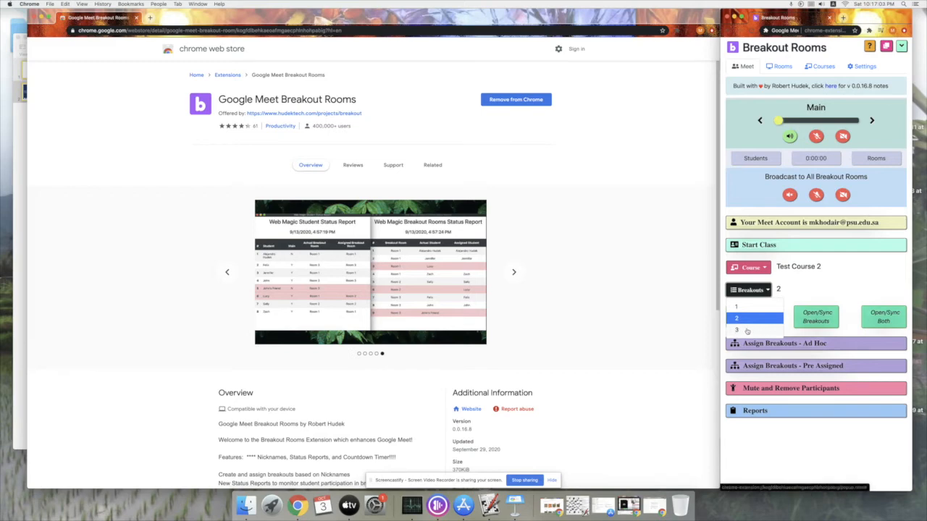
pyautogui.click(750, 330)
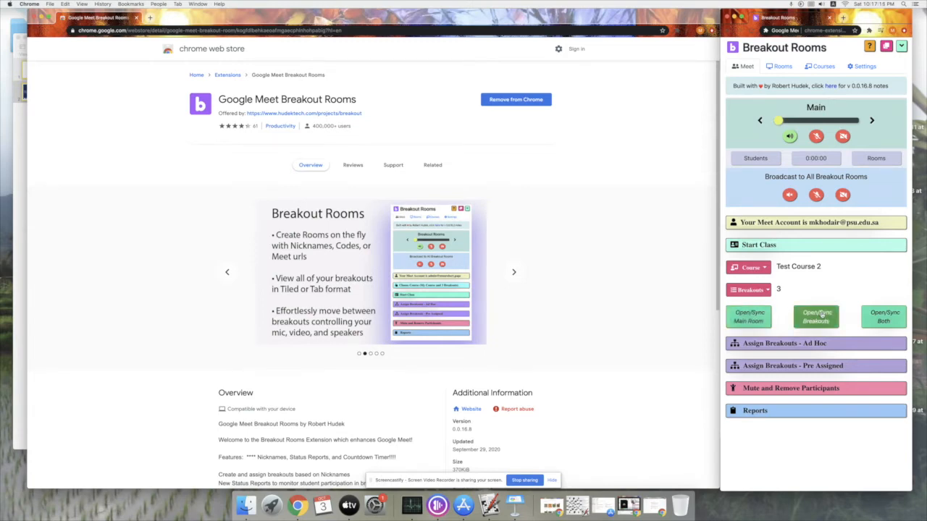
# - Open the Main room and all breakout rooms together, and join the Room 3 meeting
pyautogui.click(880, 319)
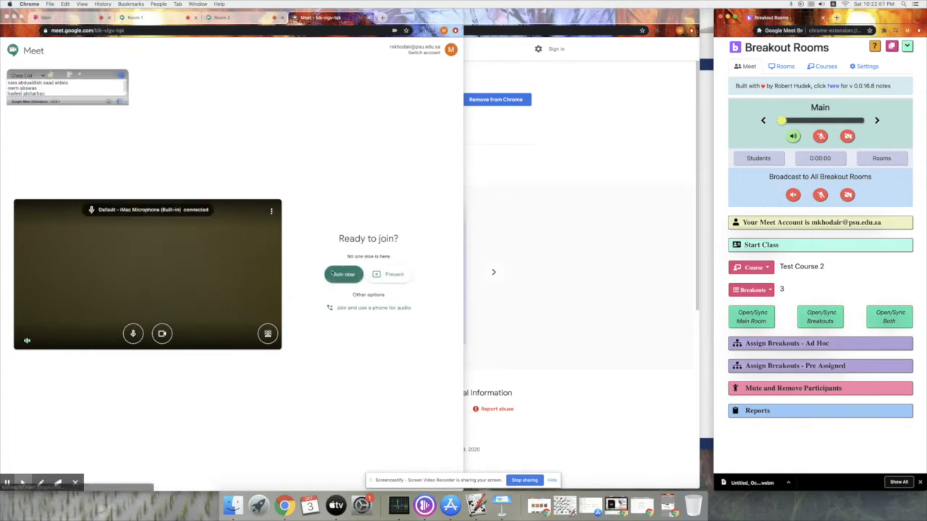
pyautogui.click(334, 273)
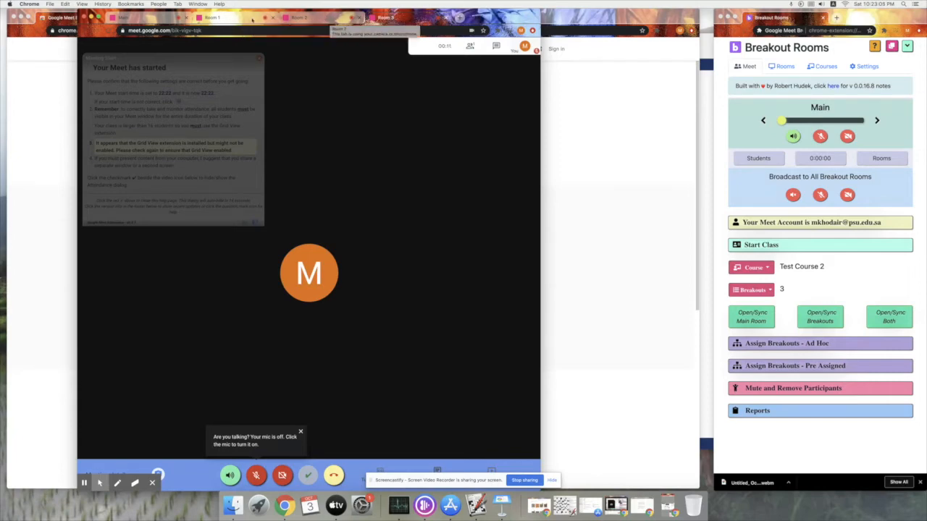
# - Review the room links of Test Course 2, and step through Room 1 and Room 2 before returning to Main
pyautogui.click(783, 67)
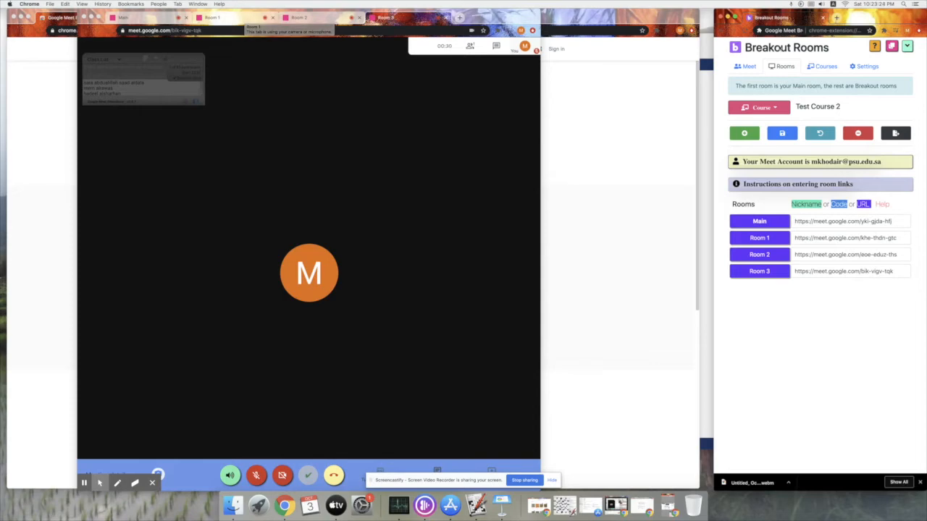
pyautogui.click(747, 66)
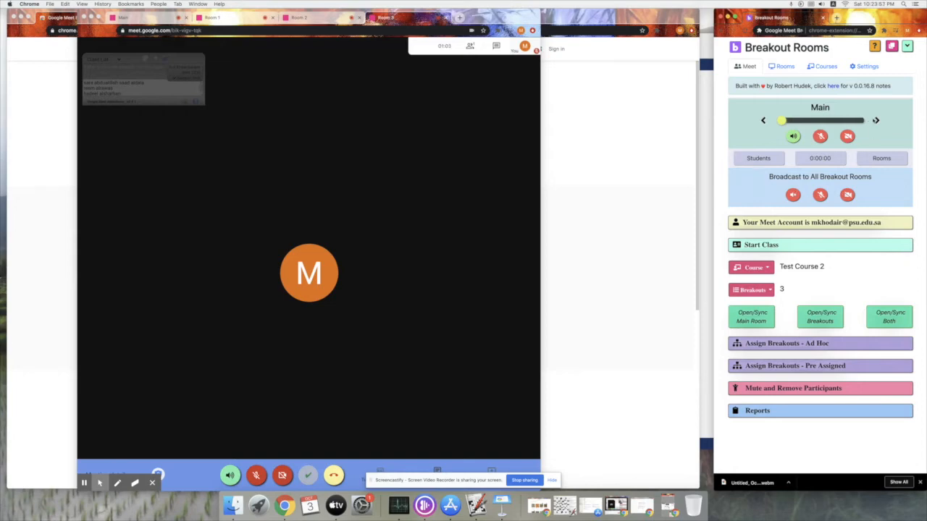
pyautogui.click(876, 121)
pyautogui.click(876, 121)
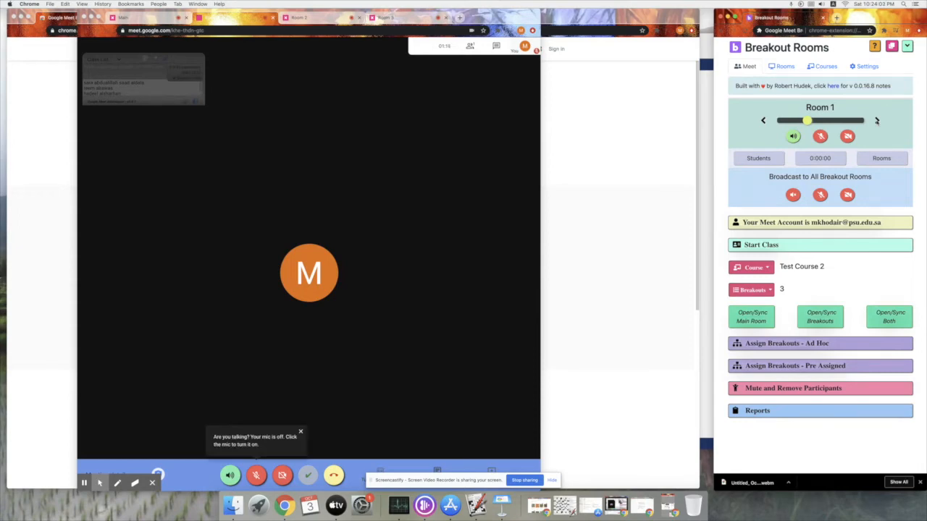
pyautogui.click(876, 121)
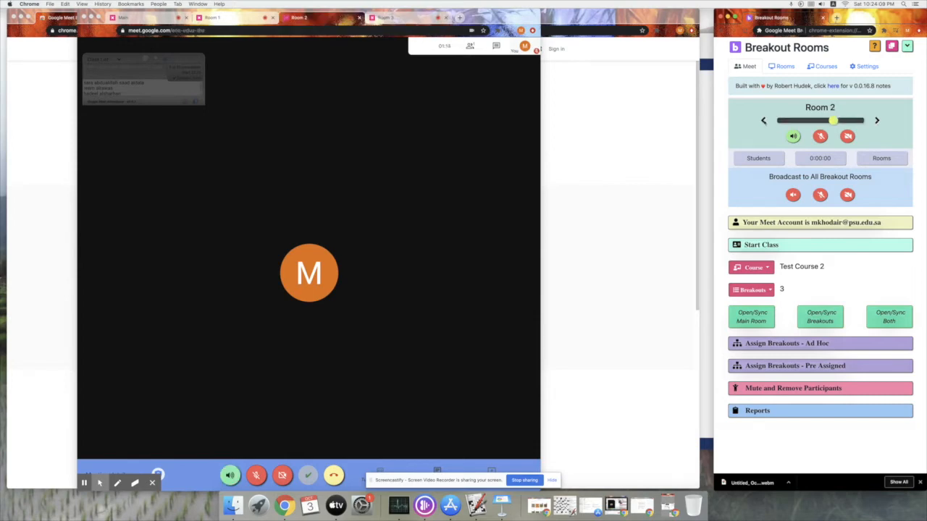
pyautogui.click(763, 121)
pyautogui.click(762, 121)
# - Test the speaker and microphone broadcasts to all breakout rooms, checking Room 1, Room 2 and Room 3, and switch both off again
pyautogui.click(793, 194)
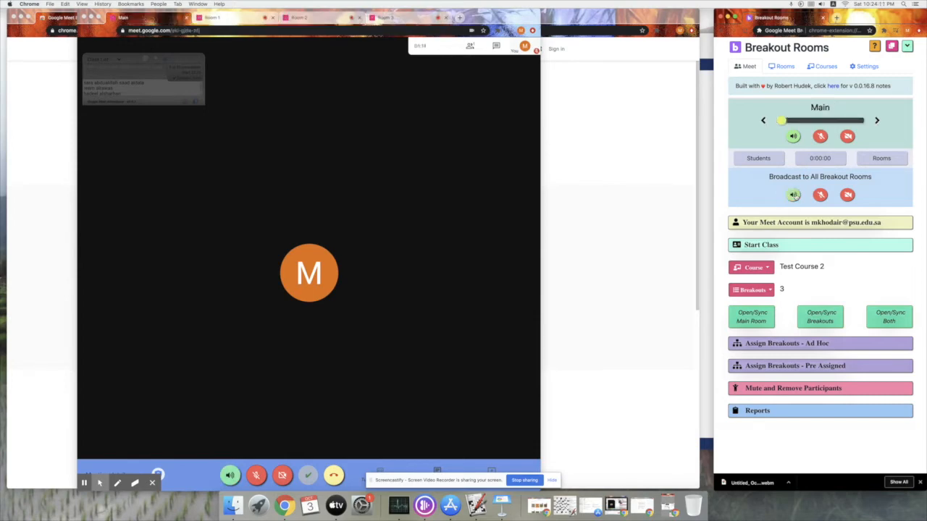
pyautogui.click(795, 195)
pyautogui.click(821, 196)
pyautogui.click(221, 17)
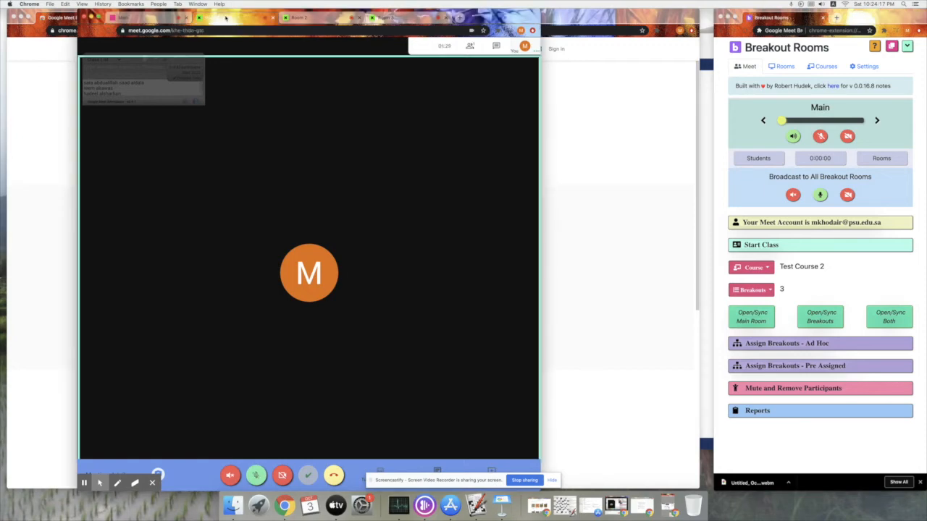
pyautogui.click(328, 17)
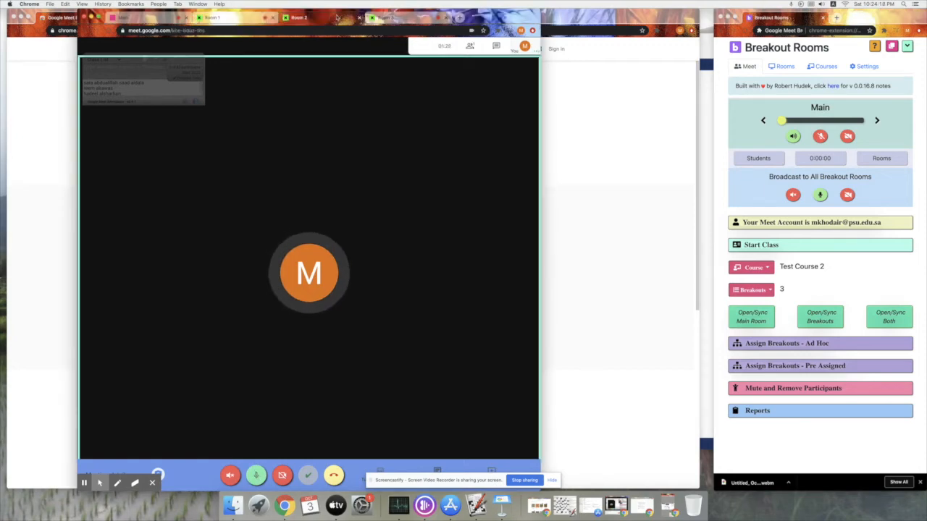
pyautogui.click(407, 20)
pyautogui.click(820, 195)
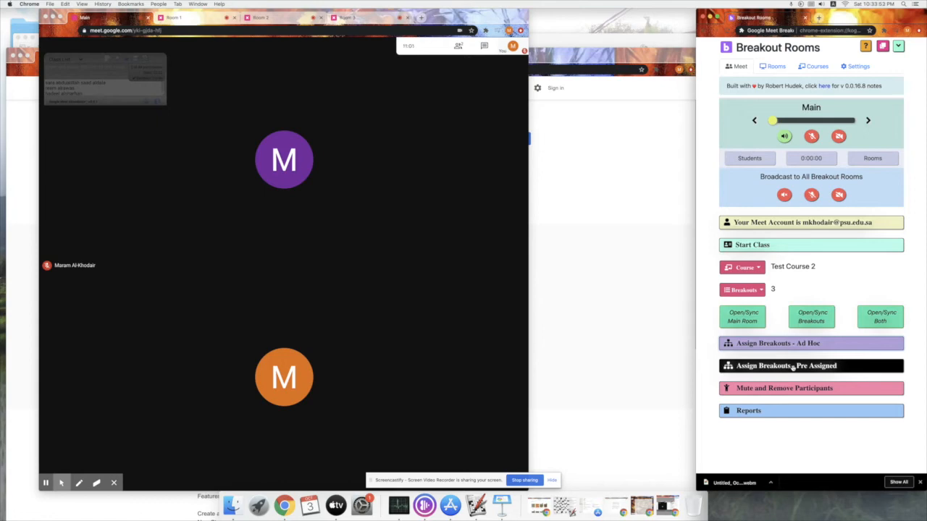
# - Open the pre-assigned breakout instructions and select the listed links for Room 1, Room 2 and Room 3
pyautogui.click(794, 367)
pyautogui.scroll(-5, 825, 412)
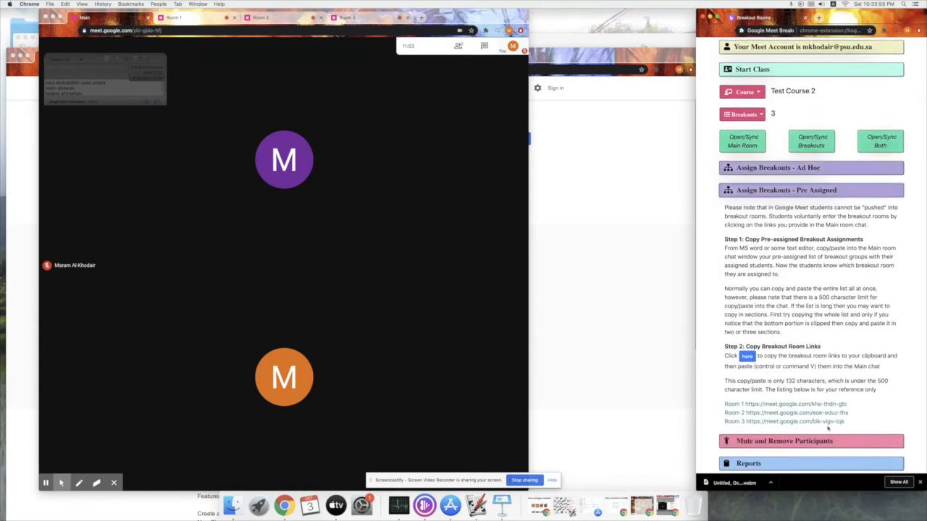
pyautogui.moveTo(847, 424); pyautogui.dragTo(724, 403)
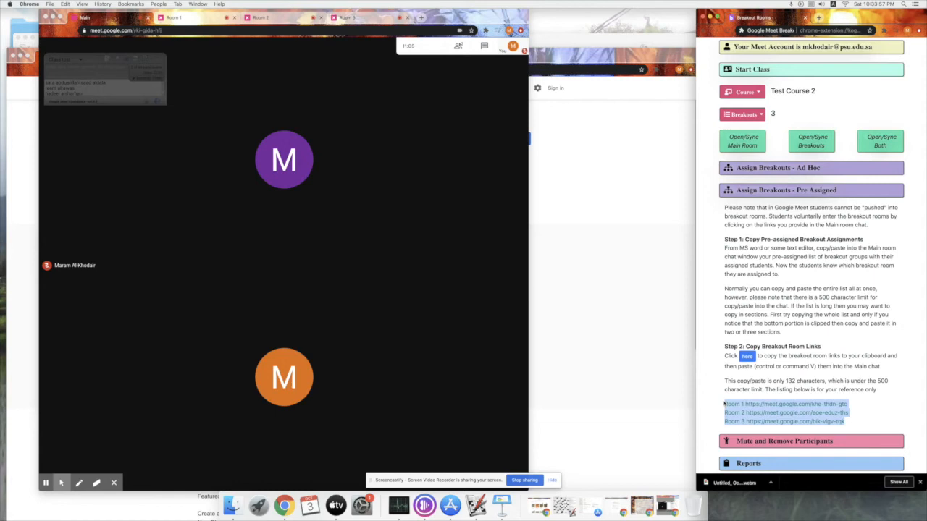
# - Open the Main room chat and send the meeting links for Room 1, Room 2 and Room 3
pyautogui.click(509, 202)
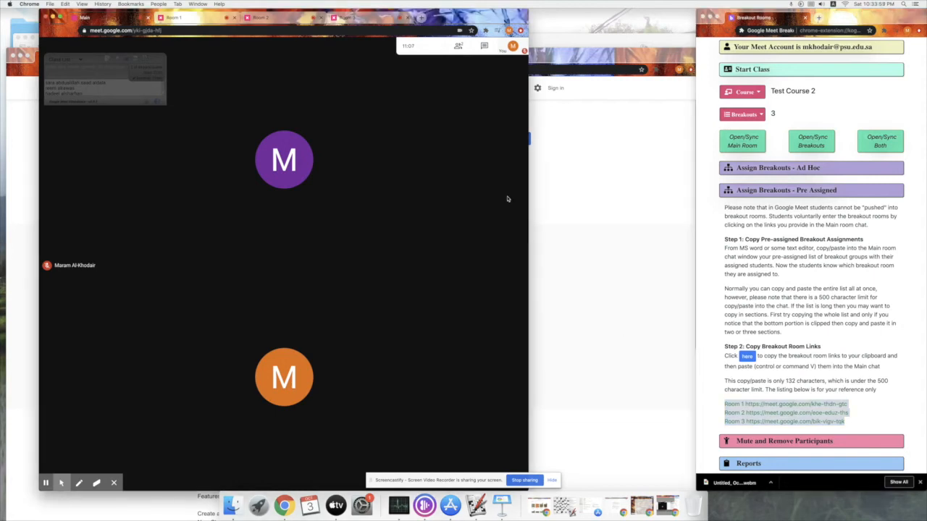
pyautogui.click(485, 45)
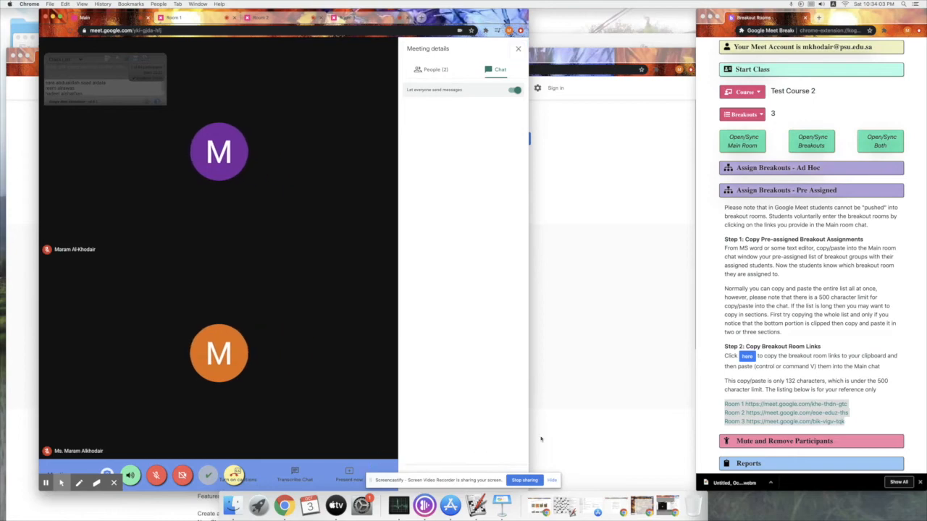
pyautogui.moveTo(415, 433); pyautogui.dragTo(414, 433)
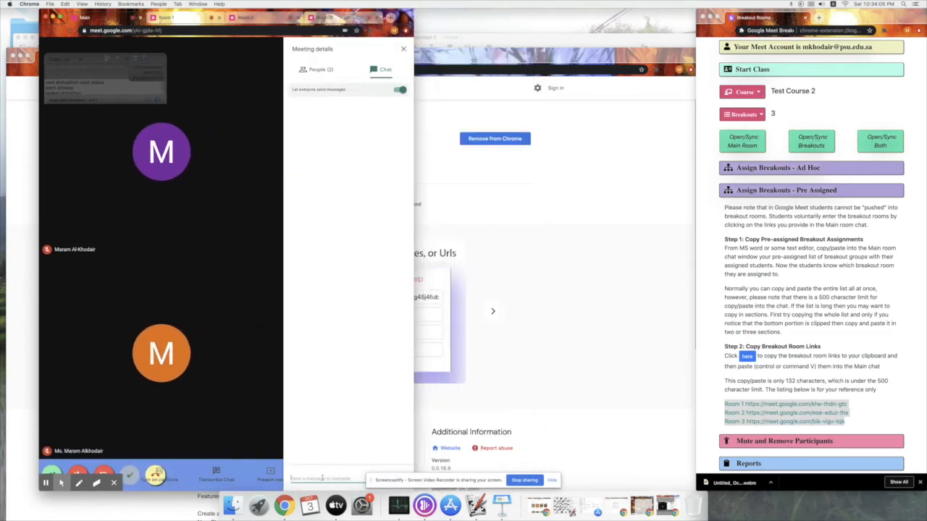
pyautogui.write('Room 1 https://meet.google.com/khe-thdn-gtc Room 2 https://meet.google.com/eoe-eduz-ths Room 3 https://meet.google.com/bik-vgv-tqk')
pyautogui.press('Return')
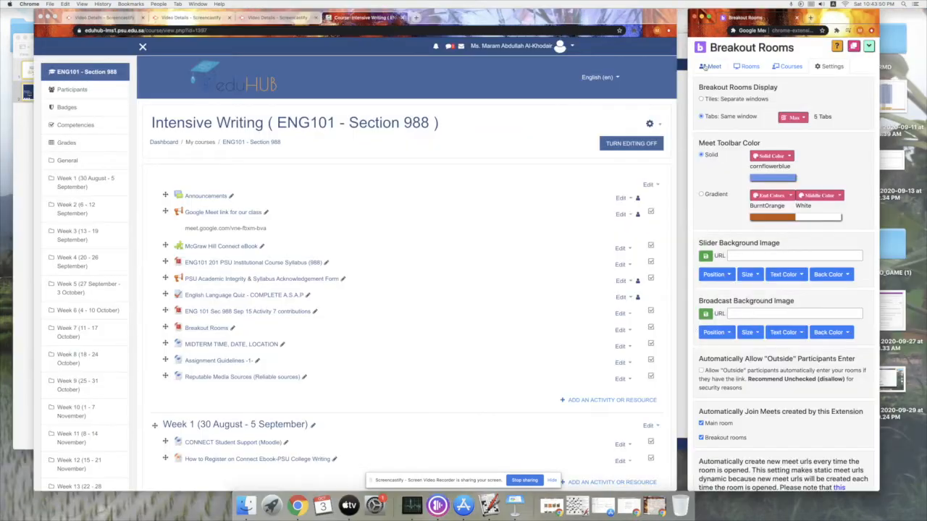
# - Review the pre-assigned room links in the extension and the Breakout Rooms document of the ENG101 course, and highlight the listed links
pyautogui.click(708, 66)
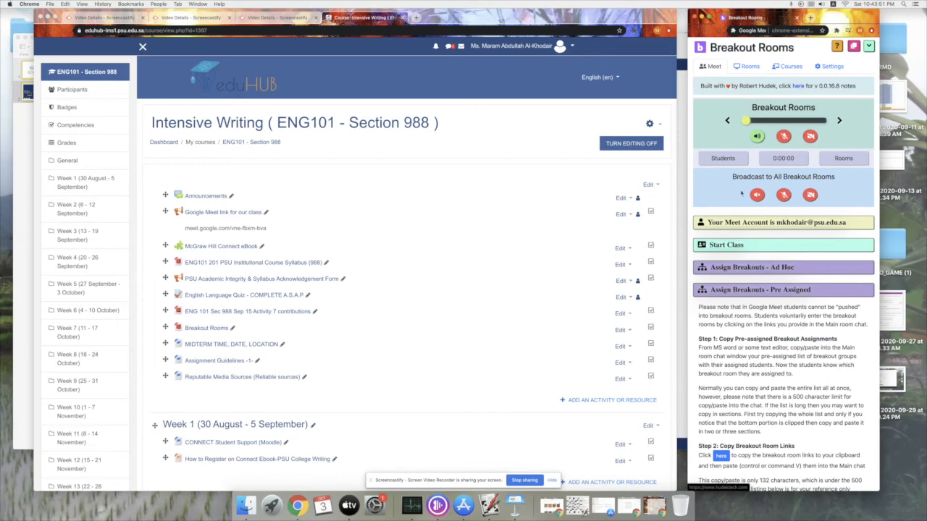
pyautogui.scroll(-2, 764, 346)
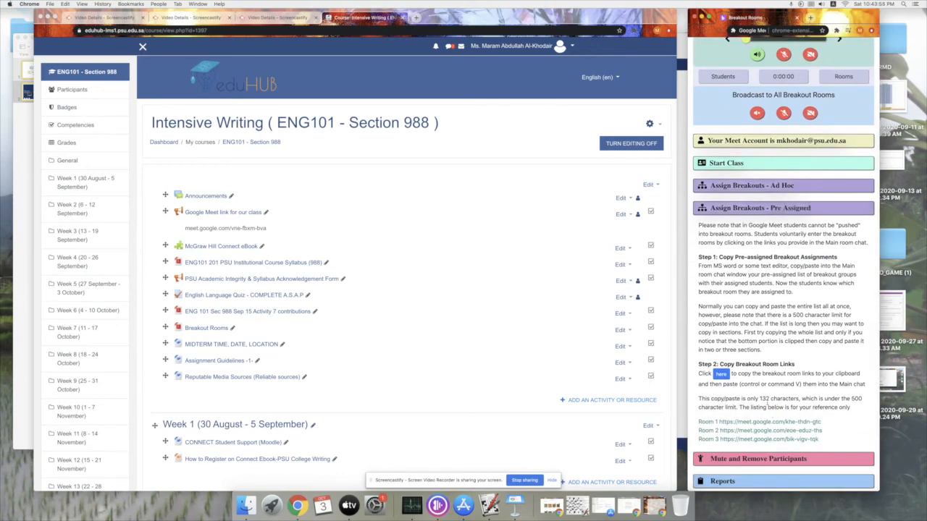
pyautogui.click(209, 328)
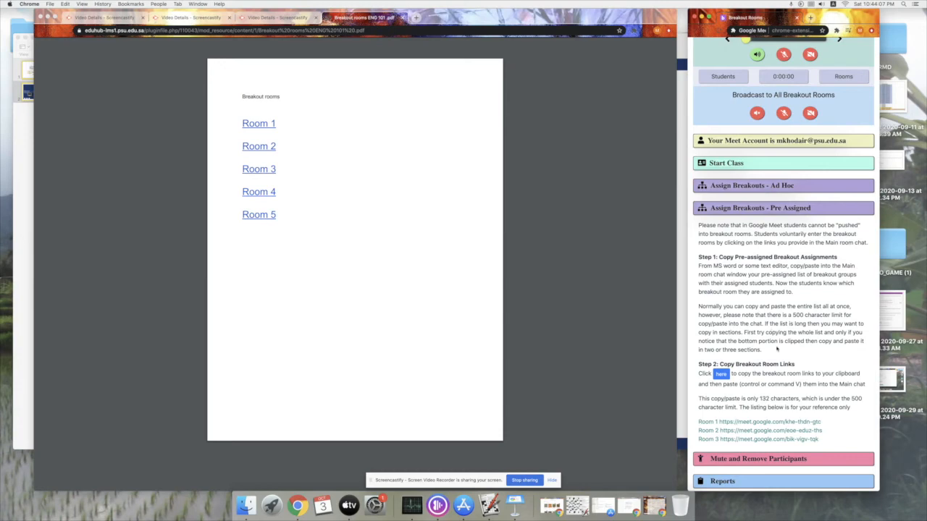
pyautogui.moveTo(819, 439); pyautogui.dragTo(695, 424)
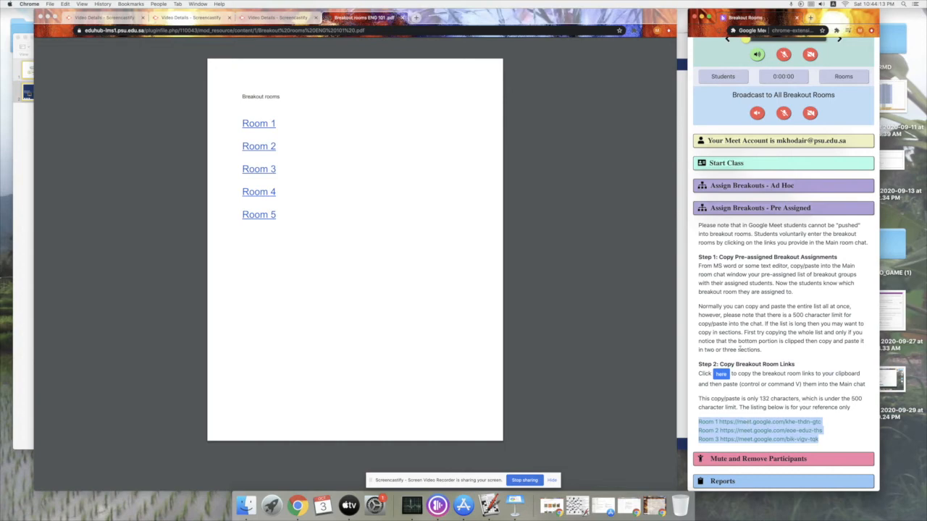
pyautogui.click(757, 398)
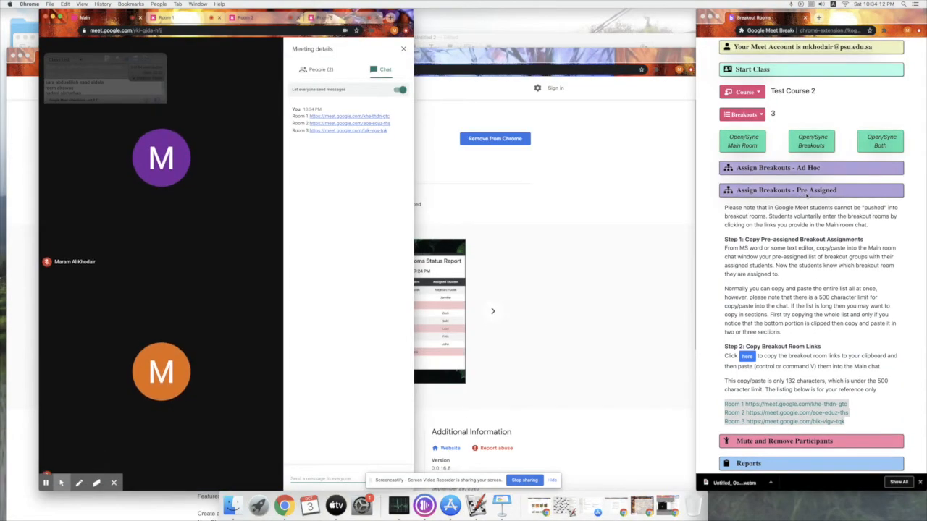
# - Switch from the pre-assigned to the ad hoc breakout assignment and randomly assign the participants to rooms
pyautogui.click(775, 191)
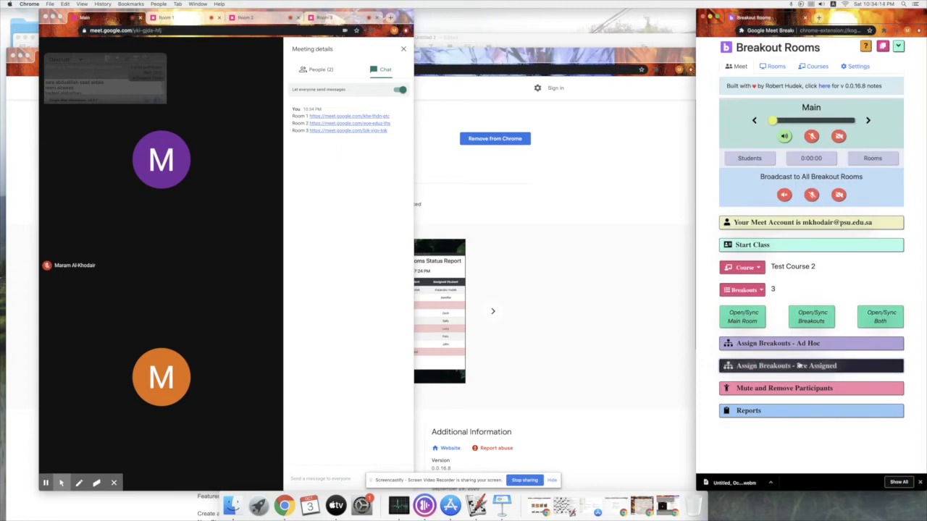
pyautogui.click(869, 343)
pyautogui.scroll(-5, 802, 261)
pyautogui.scroll(-4, 802, 259)
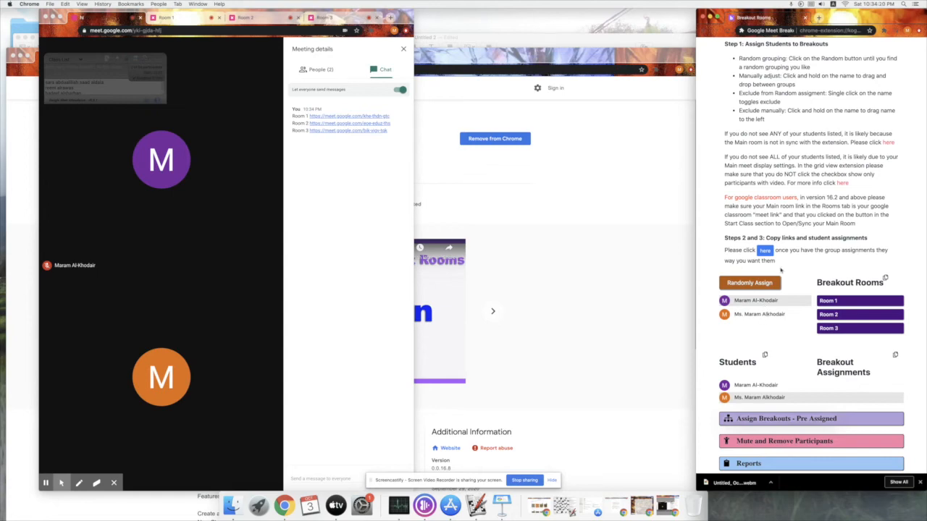
pyautogui.click(749, 283)
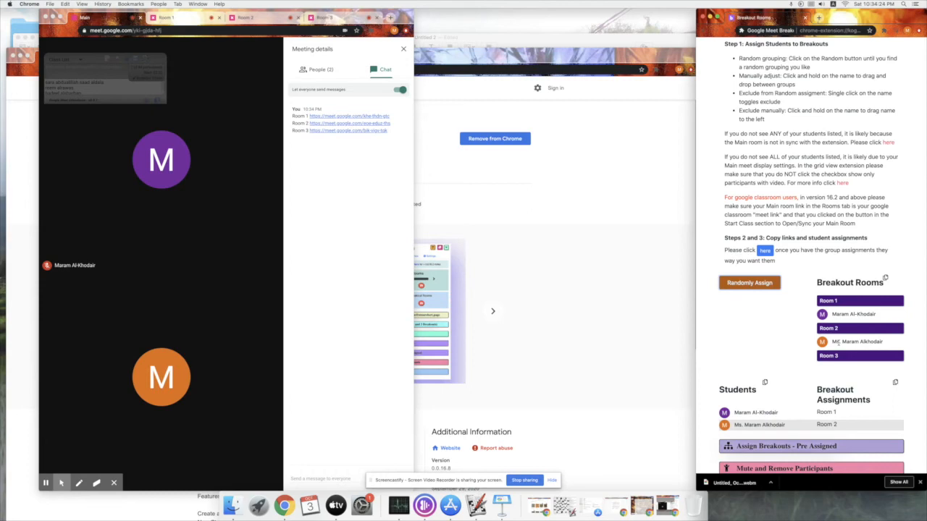
pyautogui.click(748, 282)
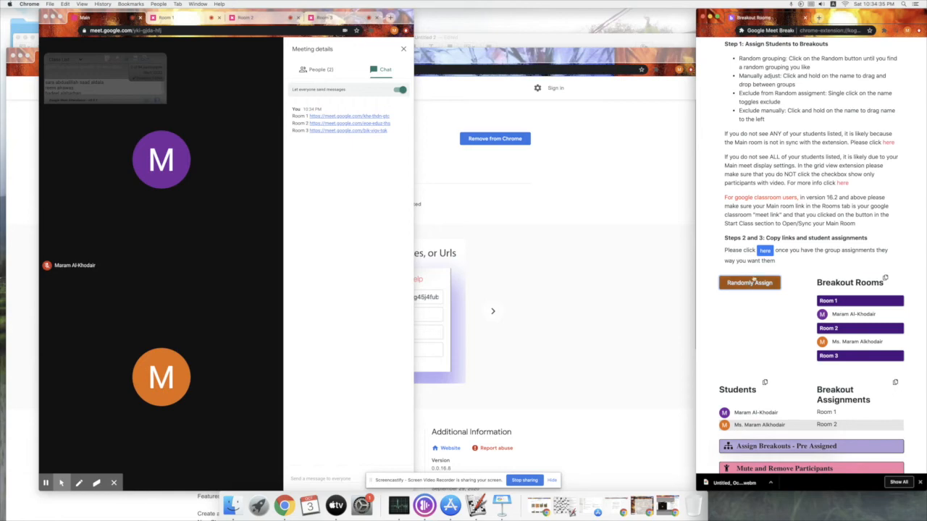
# - Clear the random grouping, and manually assign the orange-avatar participant to Room 1 and the purple-avatar participant to Room 3
pyautogui.moveTo(856, 314); pyautogui.dragTo(756, 314)
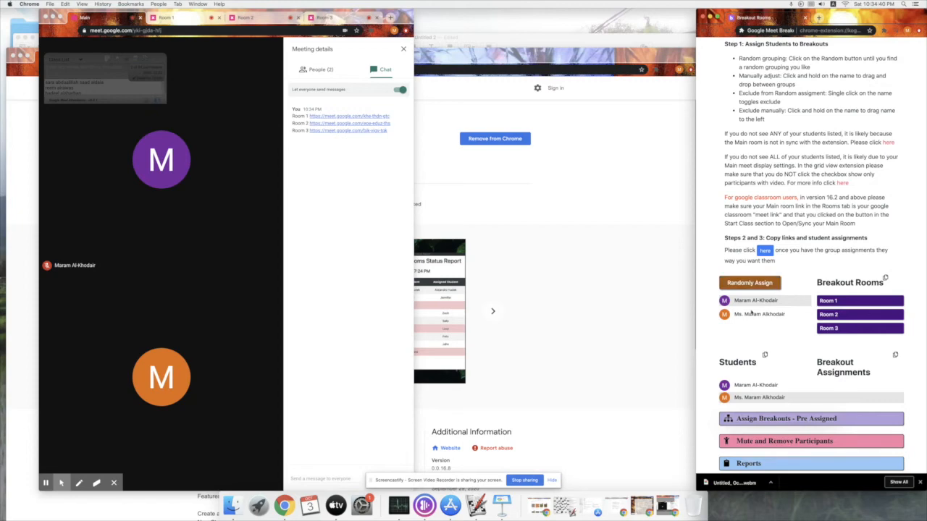
pyautogui.moveTo(744, 315); pyautogui.dragTo(837, 313)
pyautogui.moveTo(737, 299); pyautogui.dragTo(824, 355)
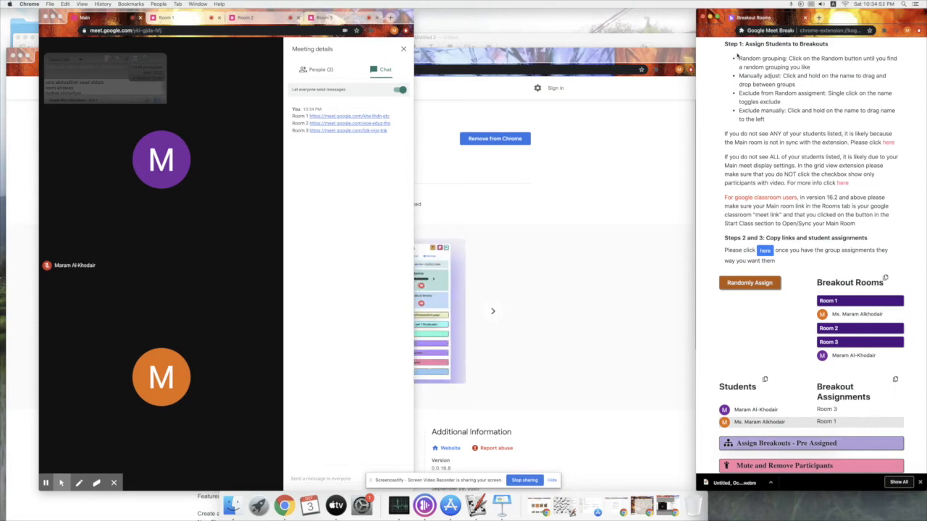
# - Review the Step 1 instructions on random grouping, manual adjustment and excluding students, highlighting the relevant lines
pyautogui.moveTo(739, 58); pyautogui.dragTo(772, 120)
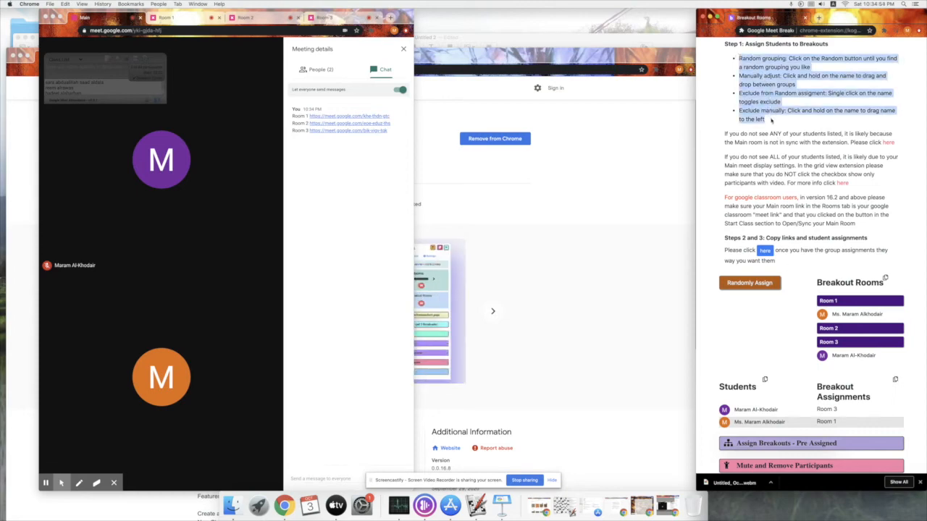
pyautogui.click(762, 94)
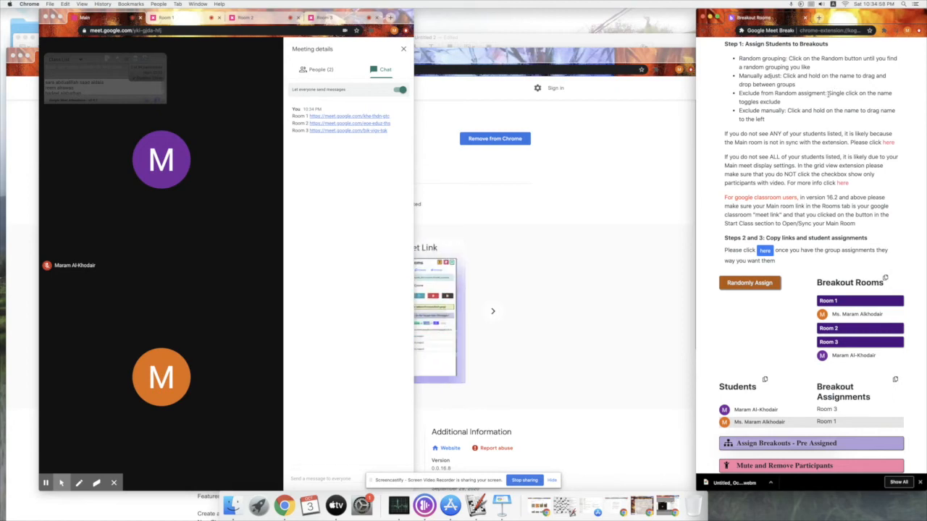
pyautogui.moveTo(828, 93); pyautogui.dragTo(867, 102)
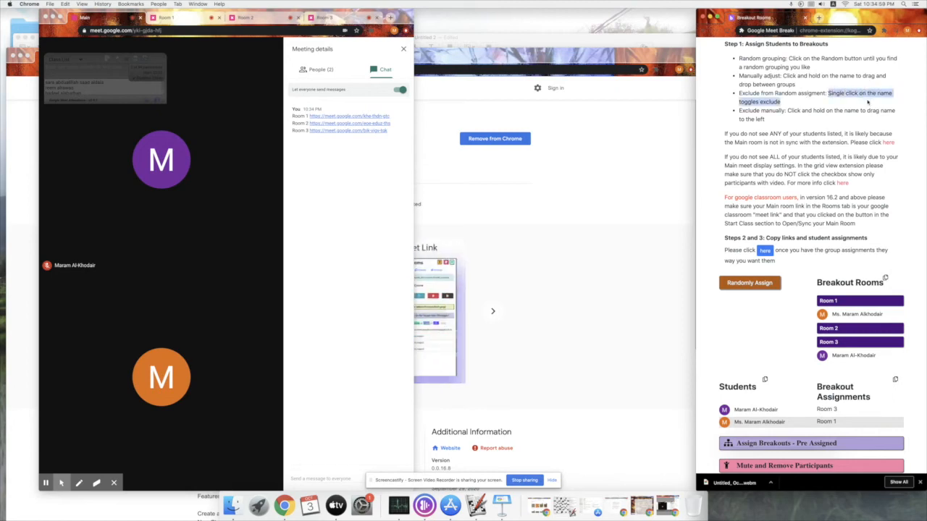
pyautogui.click(803, 99)
pyautogui.moveTo(739, 110); pyautogui.dragTo(780, 124)
pyautogui.click(780, 127)
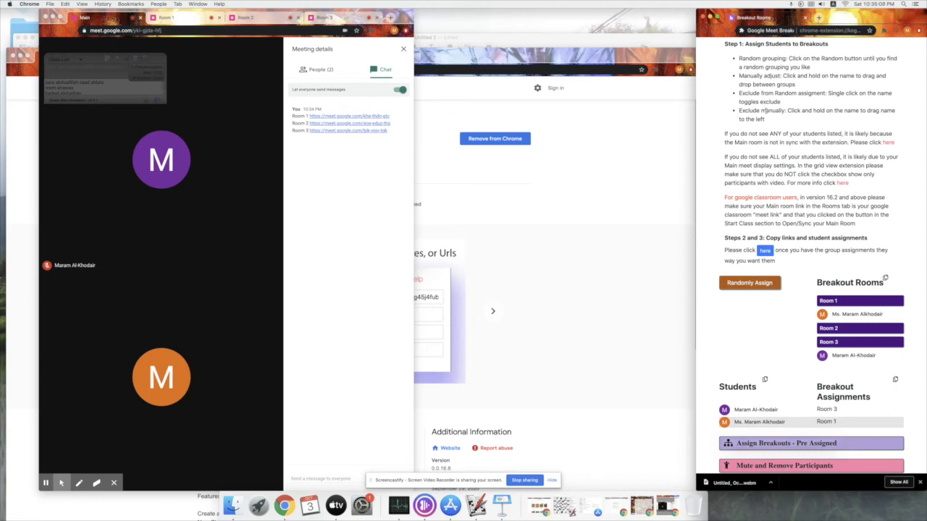
# - Copy the breakout room groups and send them in the Main room chat
pyautogui.scroll(-2, 804, 213)
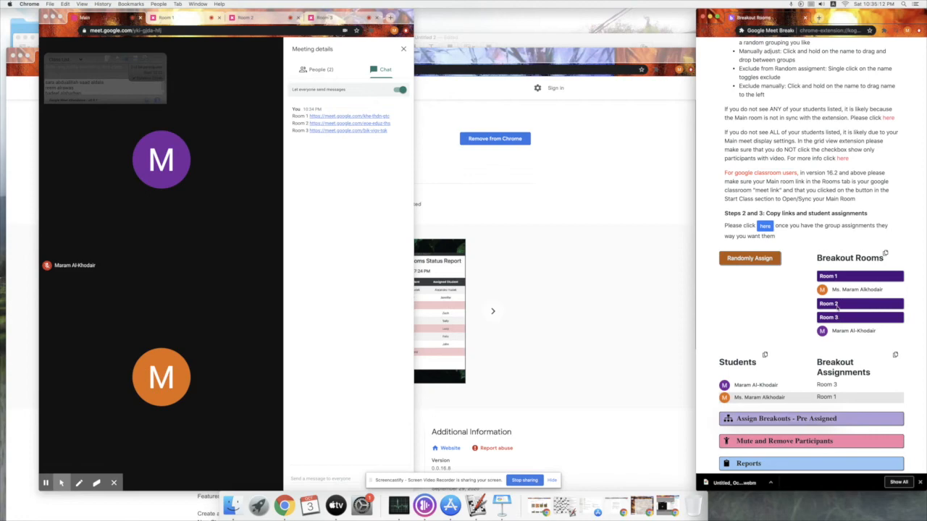
pyautogui.click(885, 253)
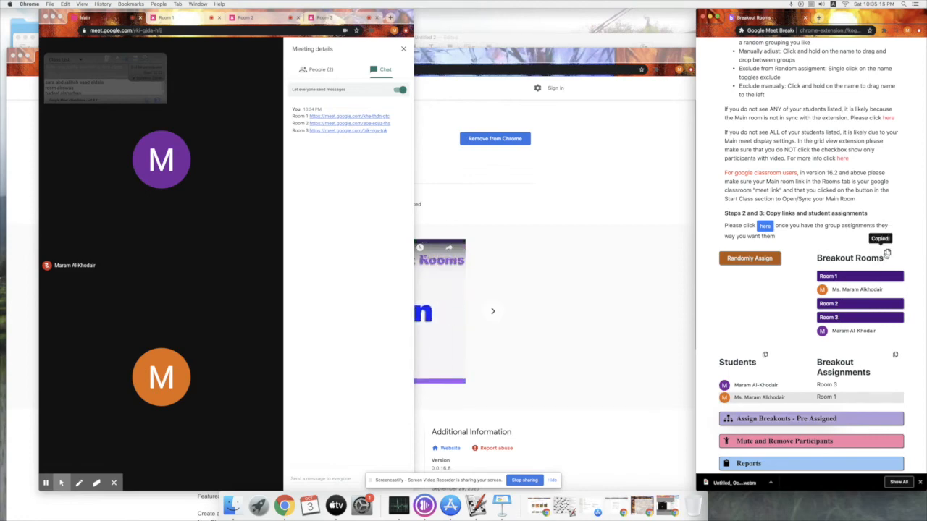
pyautogui.click(309, 475)
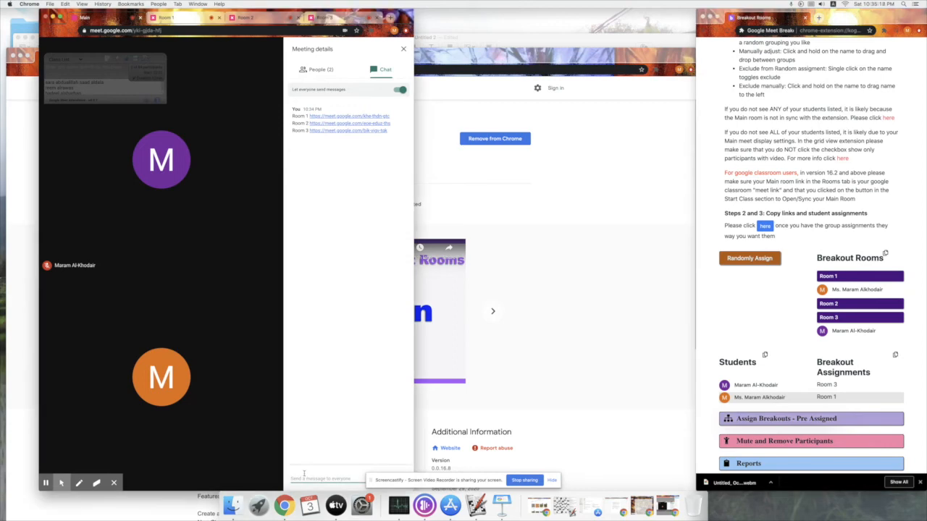
pyautogui.press('super+v')
pyautogui.press('Return')
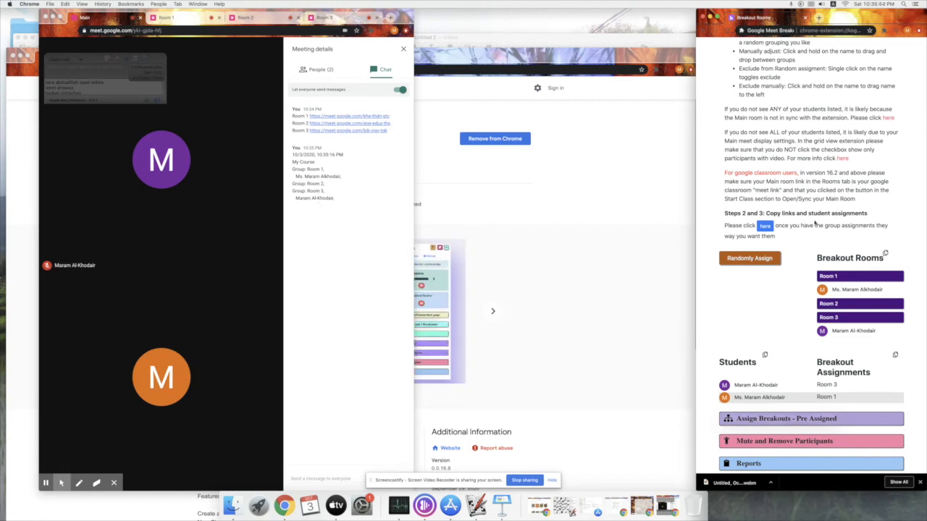
# - Close the ad hoc assignment section and examine the options for muting and removing participants
pyautogui.scroll(5, 804, 218)
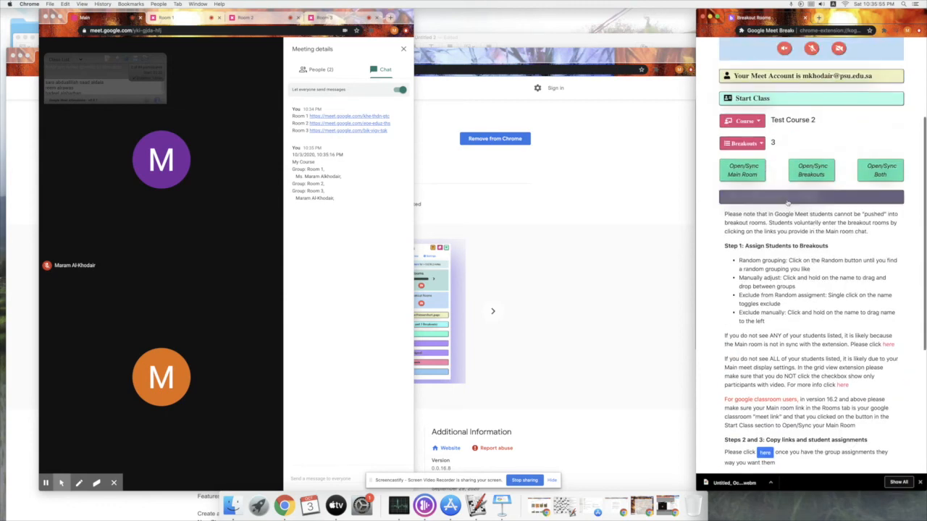
pyautogui.click(787, 203)
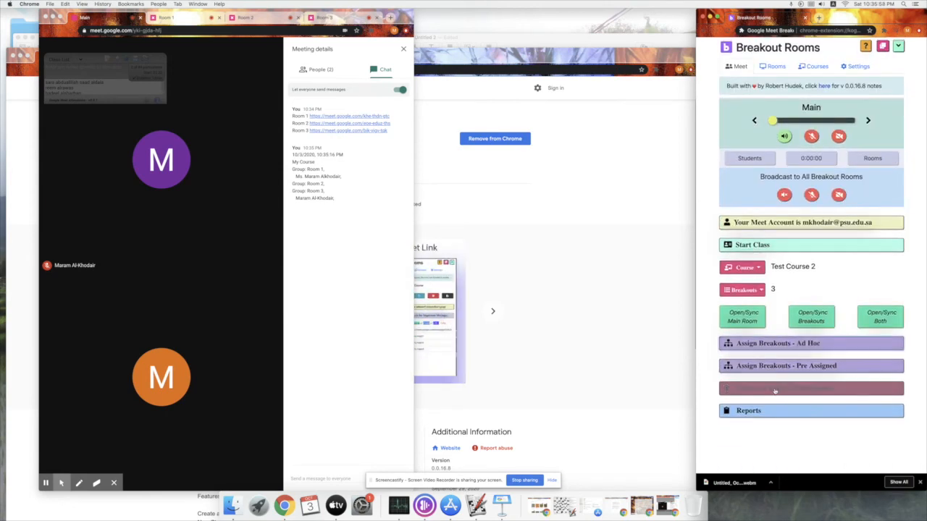
pyautogui.click(775, 390)
pyautogui.scroll(-3, 767, 348)
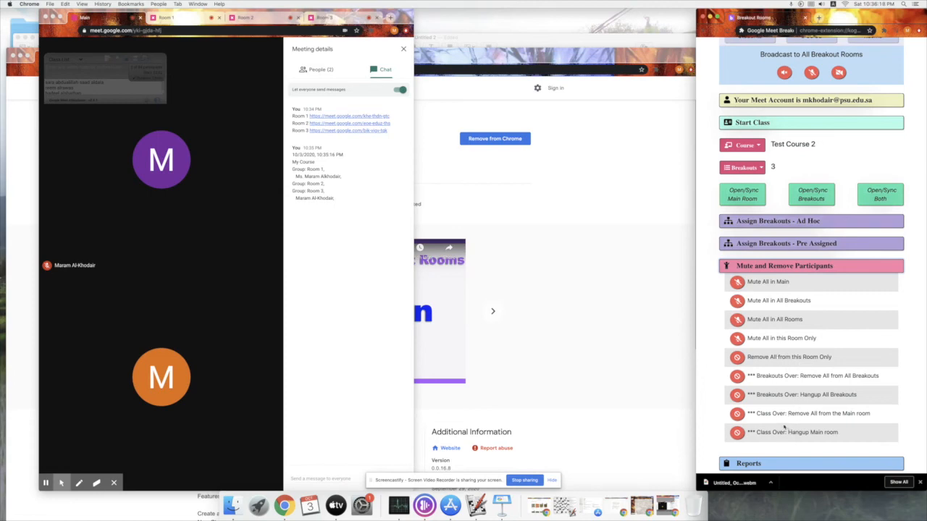
pyautogui.scroll(1, 746, 358)
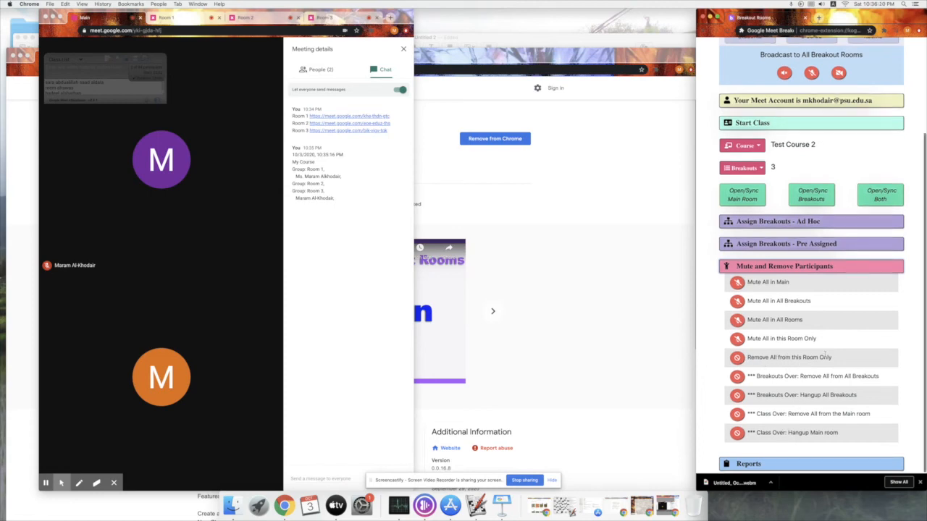
pyautogui.scroll(-1, 802, 386)
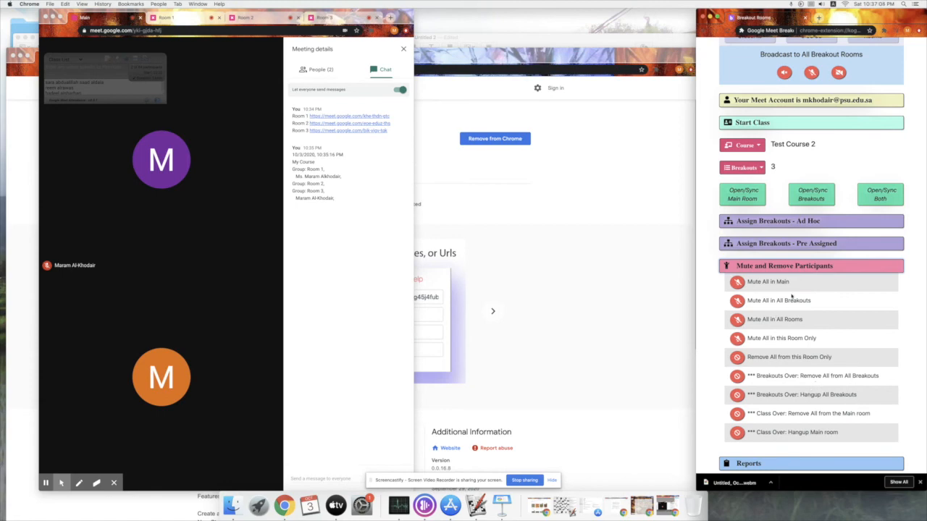
pyautogui.click(761, 268)
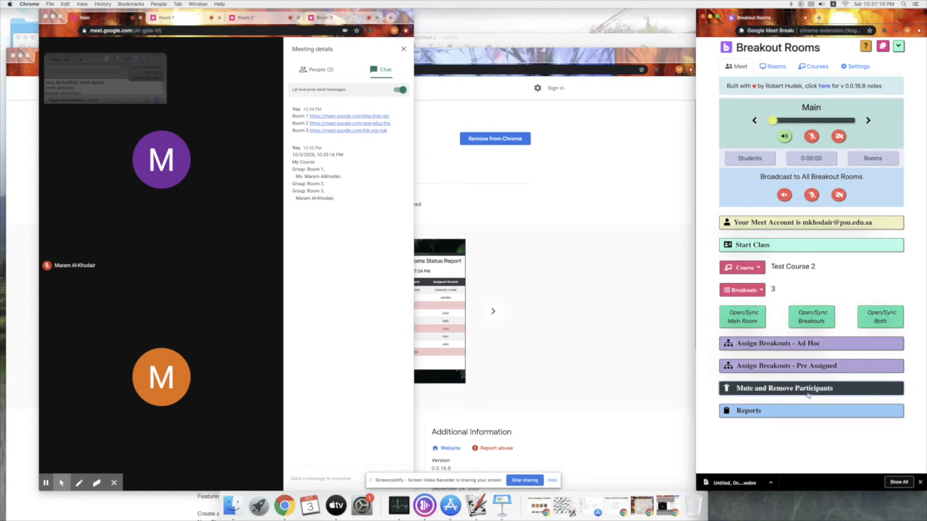
# - Download the Participant Attendance report of Test Course 2 as CSV and open the file
pyautogui.scroll(-2, 760, 420)
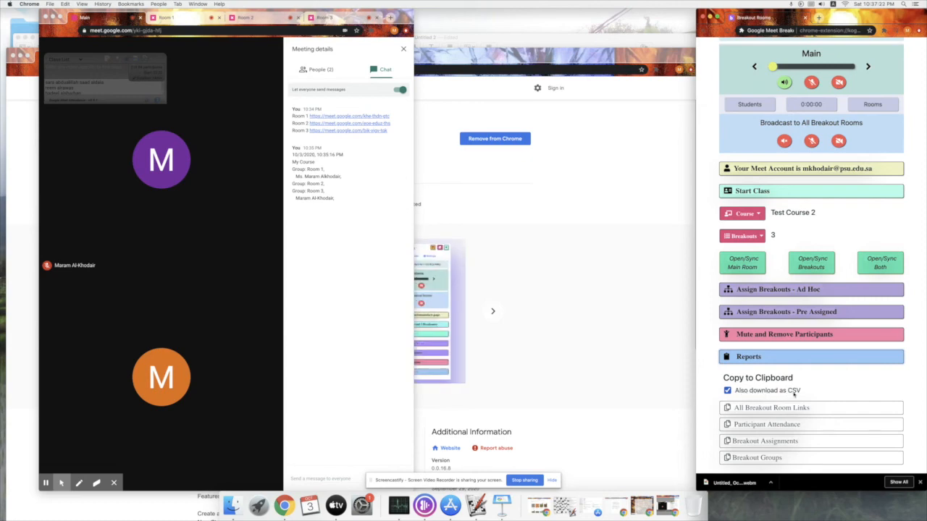
pyautogui.click(741, 427)
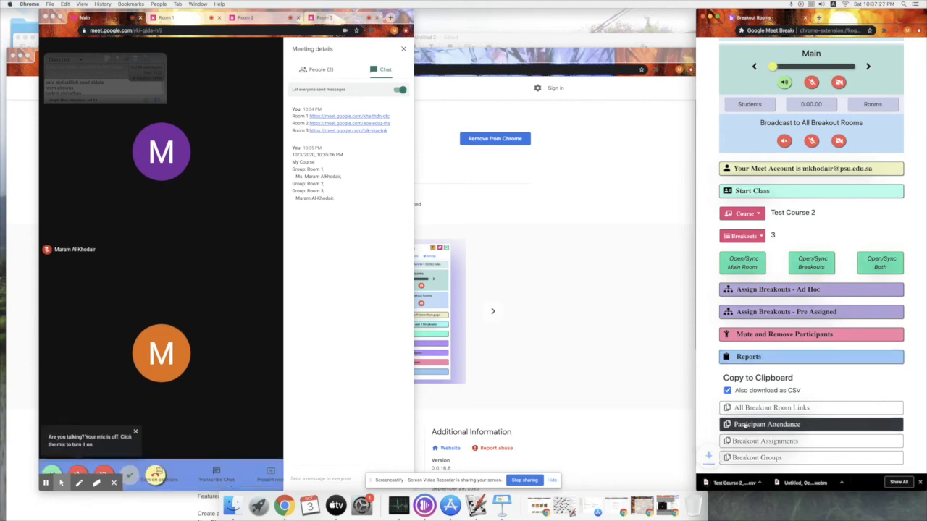
pyautogui.click(736, 484)
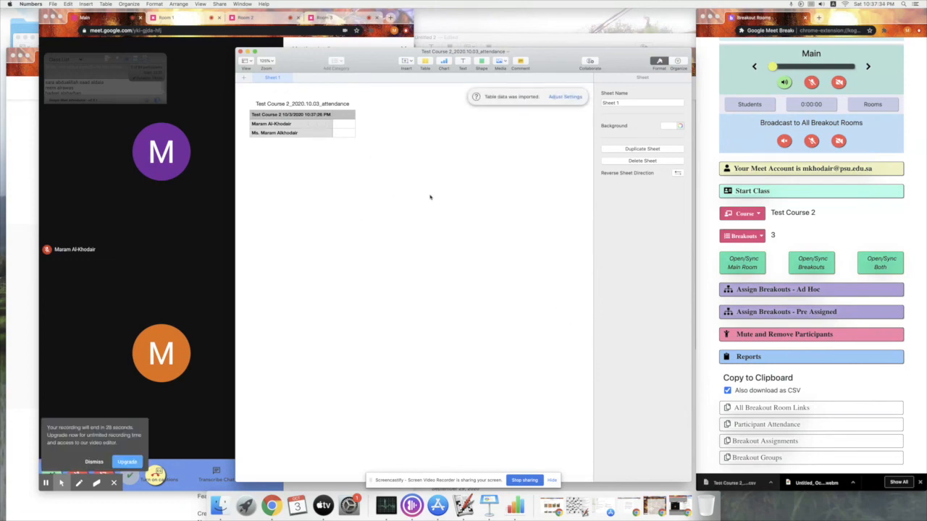
# - Download the Breakout Assignments report of Test Course 2 as CSV and open the file
pyautogui.click(727, 425)
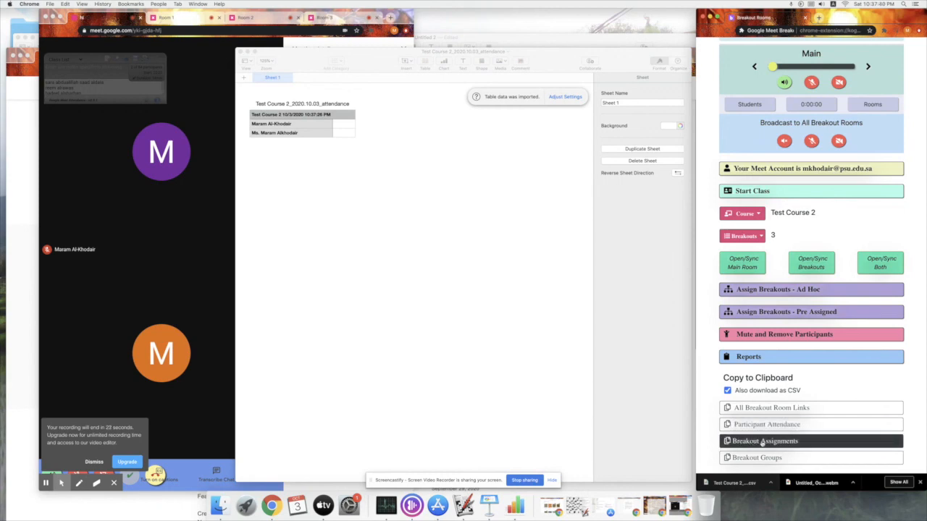
pyautogui.click(763, 443)
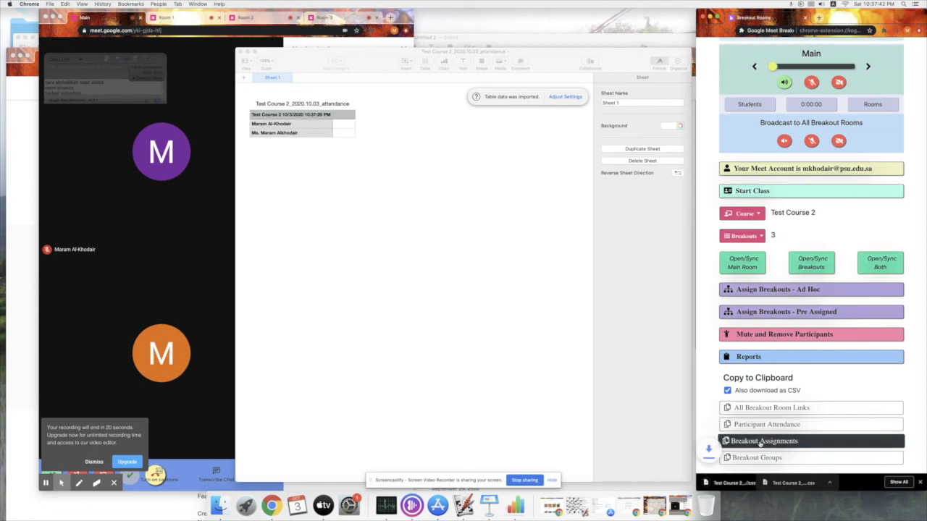
pyautogui.click(740, 486)
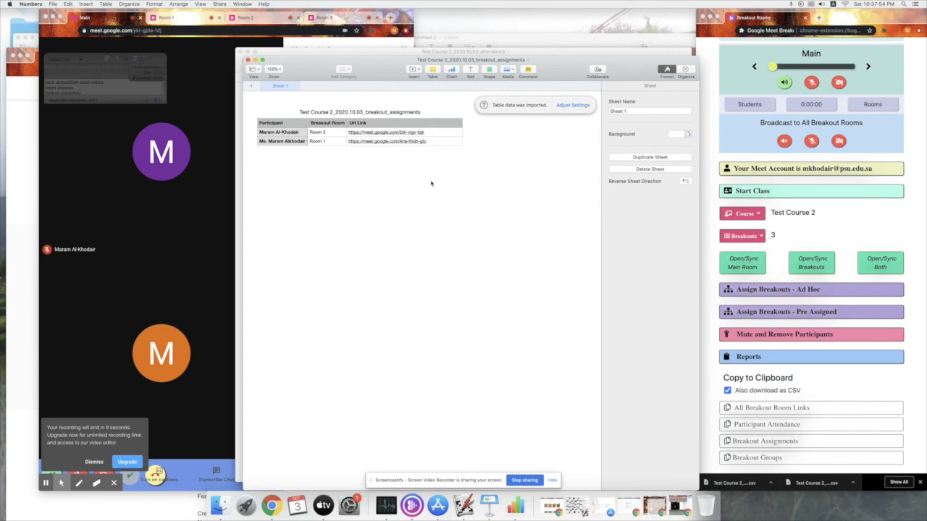
# - Close the opened breakout assignments and attendance report spreadsheets of Test Course 2
pyautogui.click(246, 60)
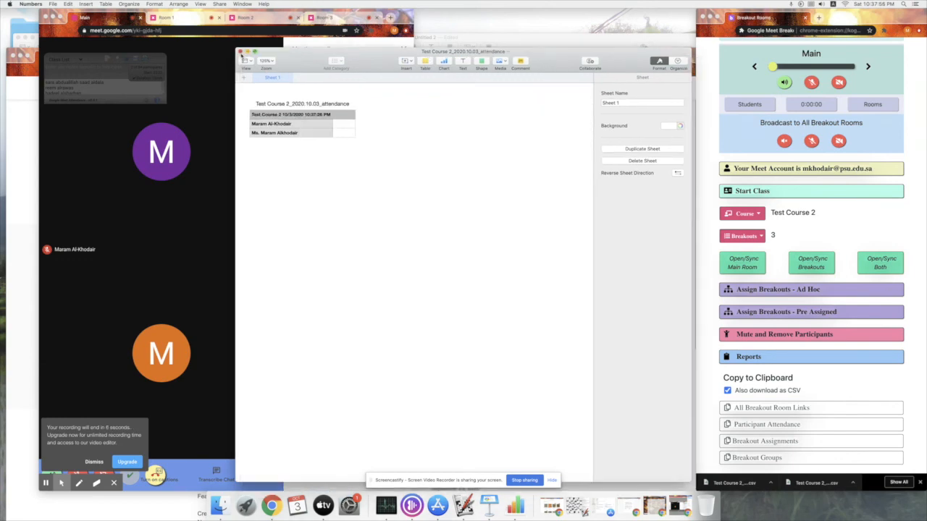
pyautogui.click(240, 52)
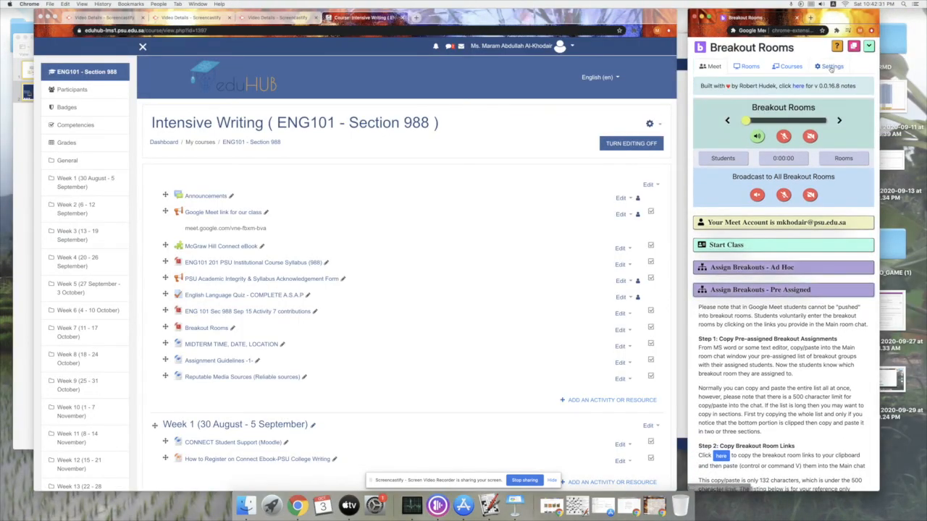
# - Open the Breakout Rooms extension's settings and examine the maximum tab choices, toolbar colours, background images and automatic joining options
pyautogui.click(831, 67)
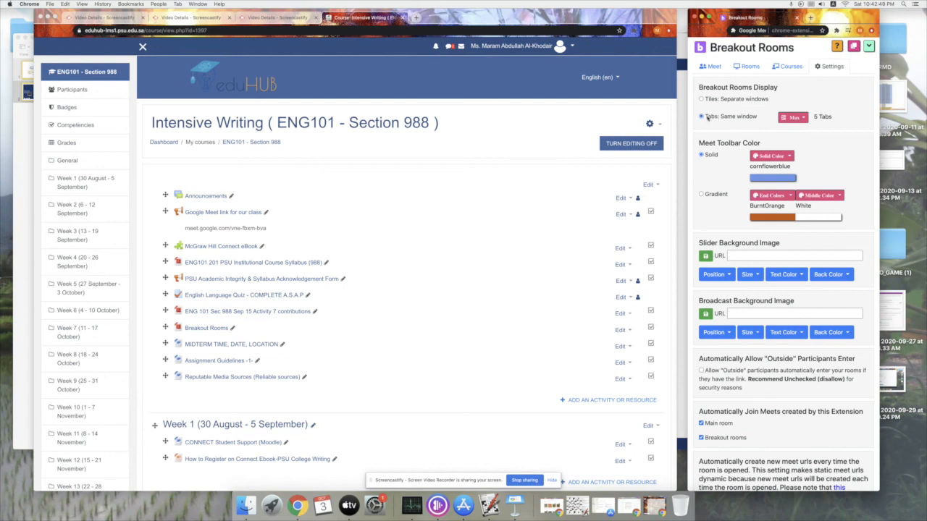
pyautogui.click(793, 116)
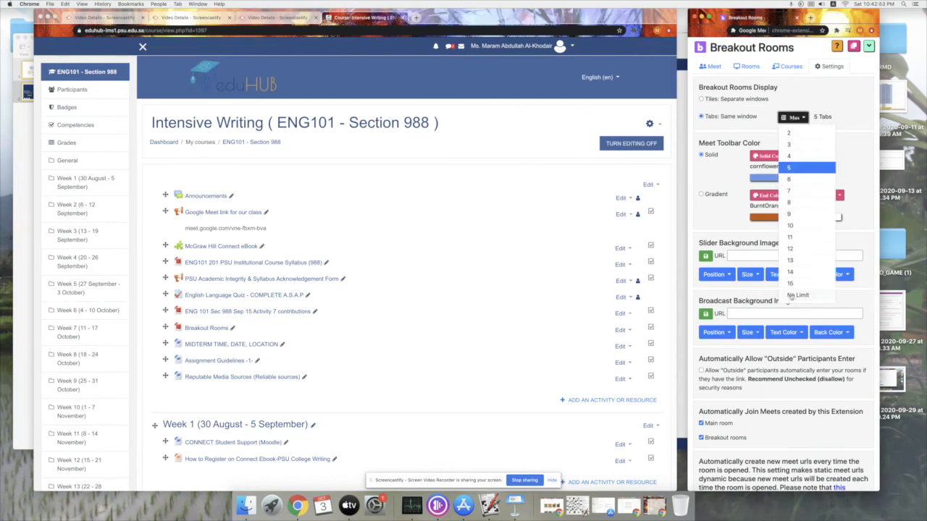
pyautogui.click(724, 117)
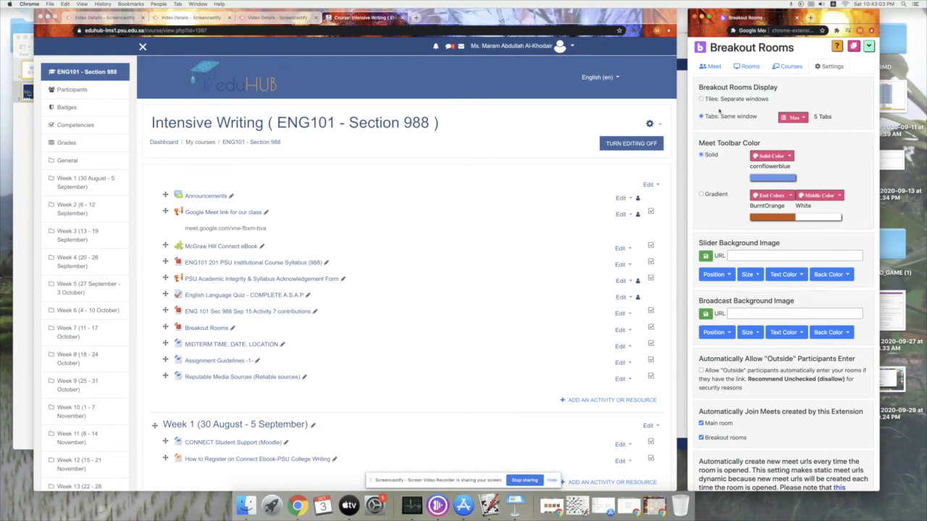
pyautogui.scroll(-2, 764, 292)
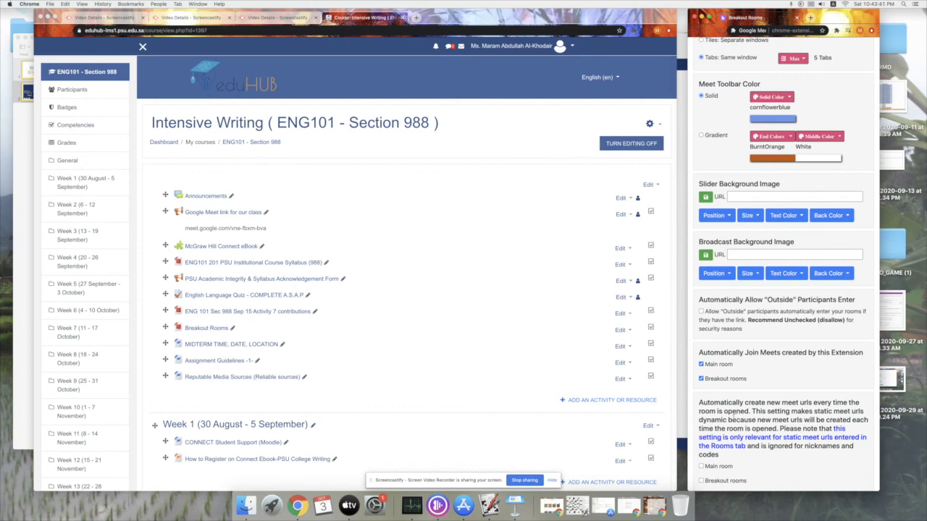
pyautogui.scroll(2, 781, 407)
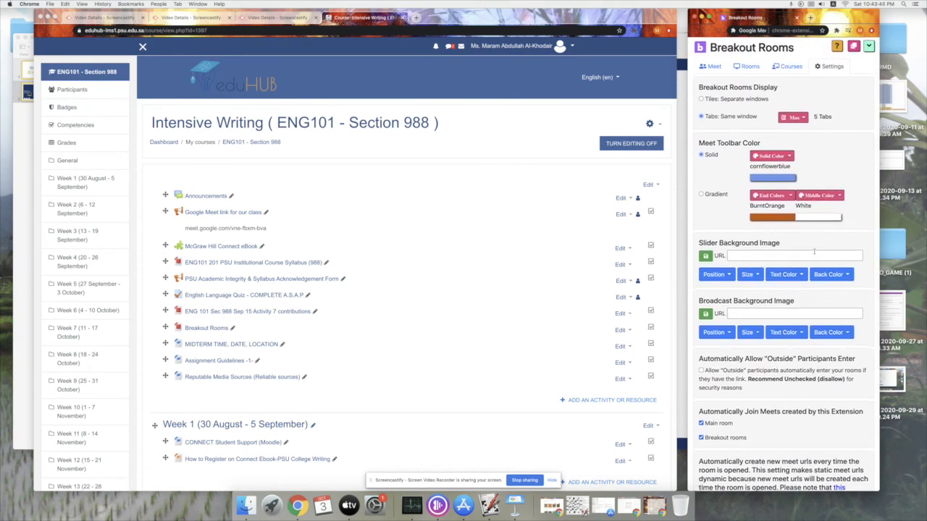
pyautogui.scroll(-2, 797, 248)
pyautogui.scroll(2, 783, 244)
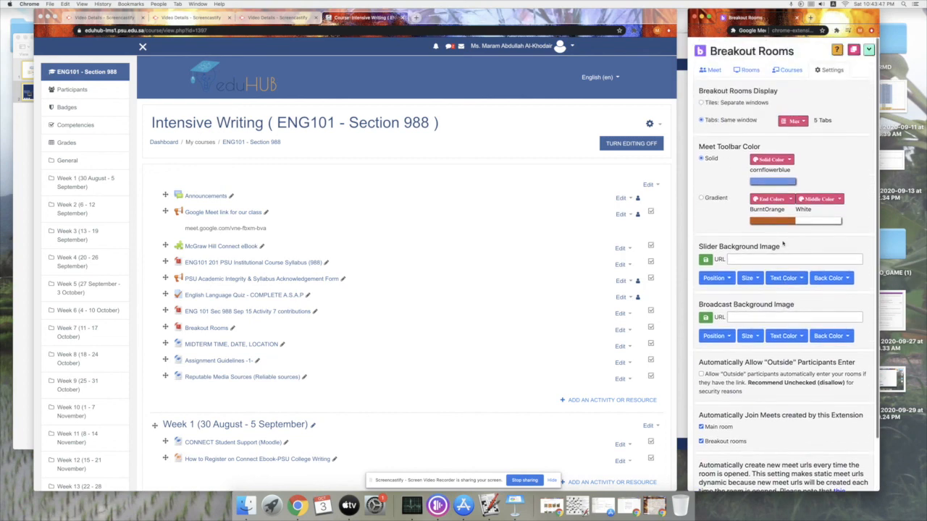